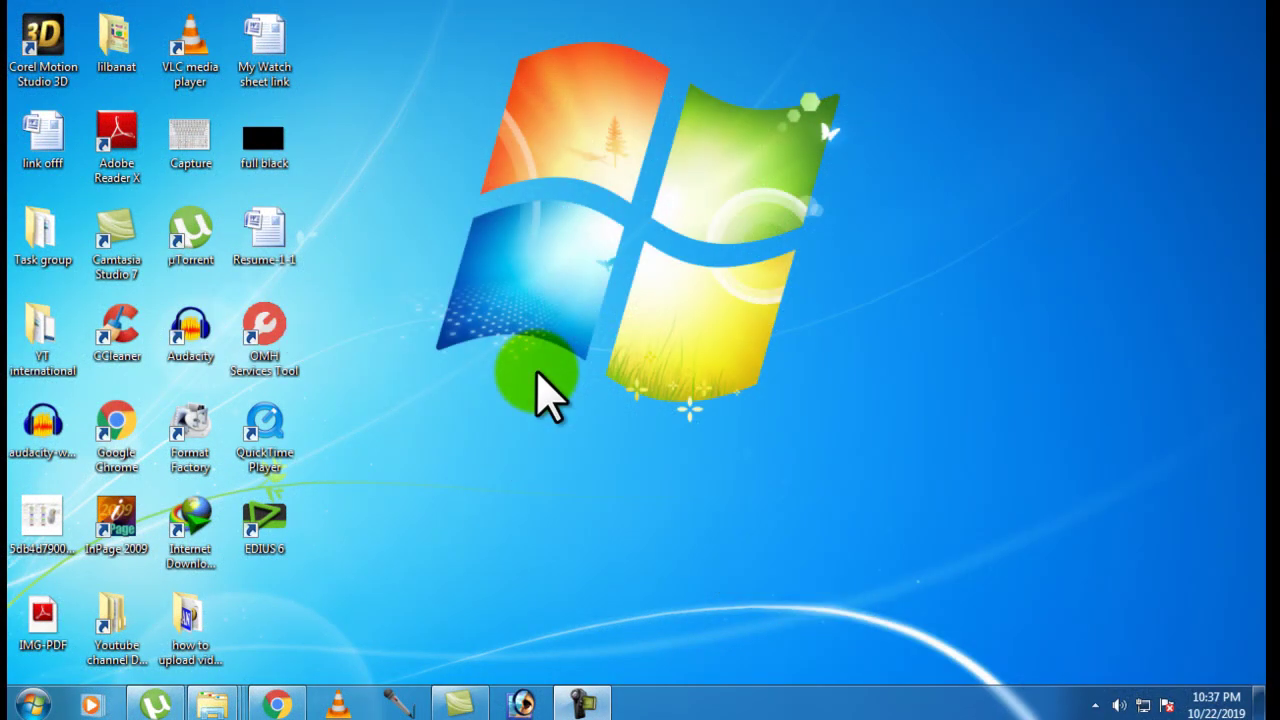
# - Switch to Adobe Photoshop and start a new document using the 1280 x 720 HDTV 720P preset size
pyautogui.click(520, 703)
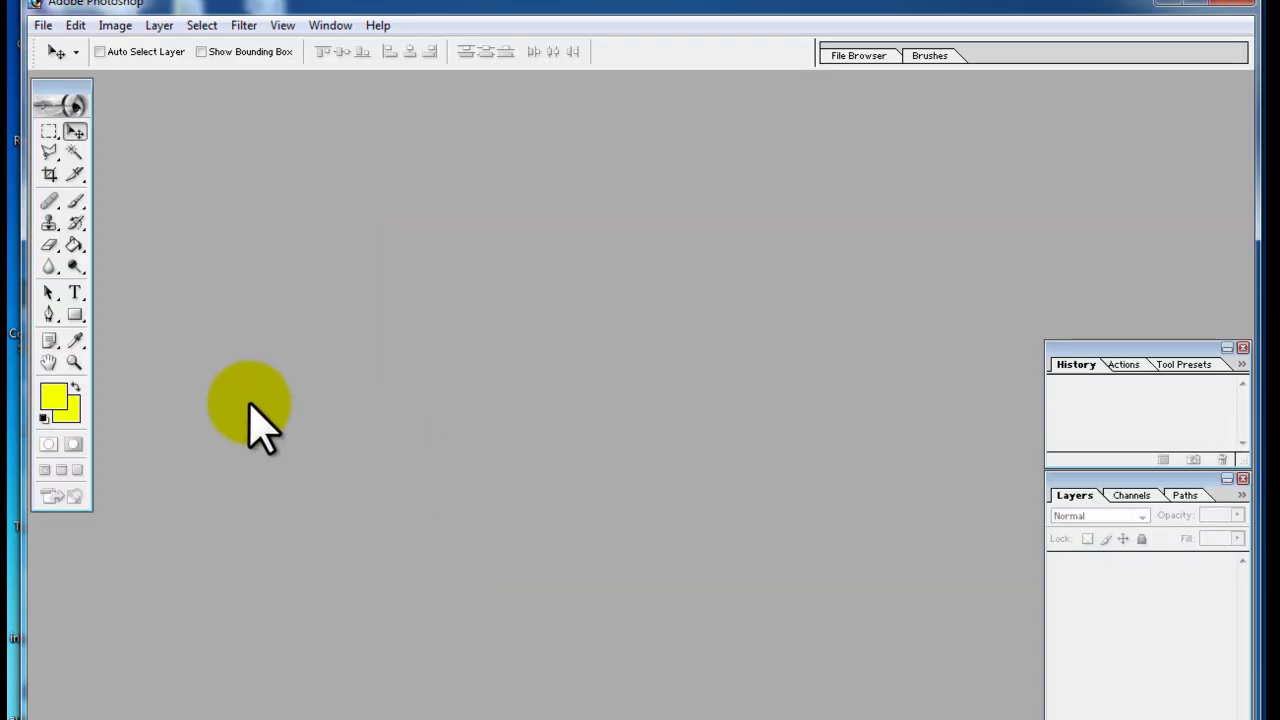
pyautogui.click(35, 20)
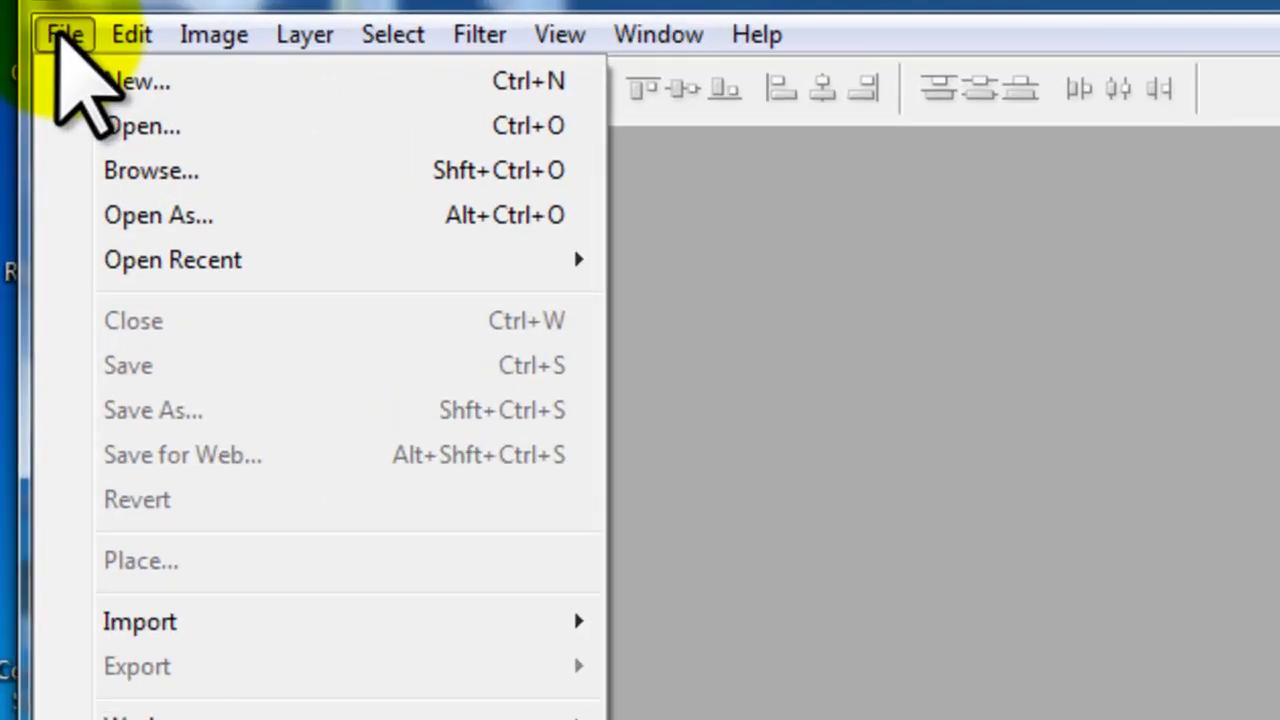
pyautogui.click(150, 86)
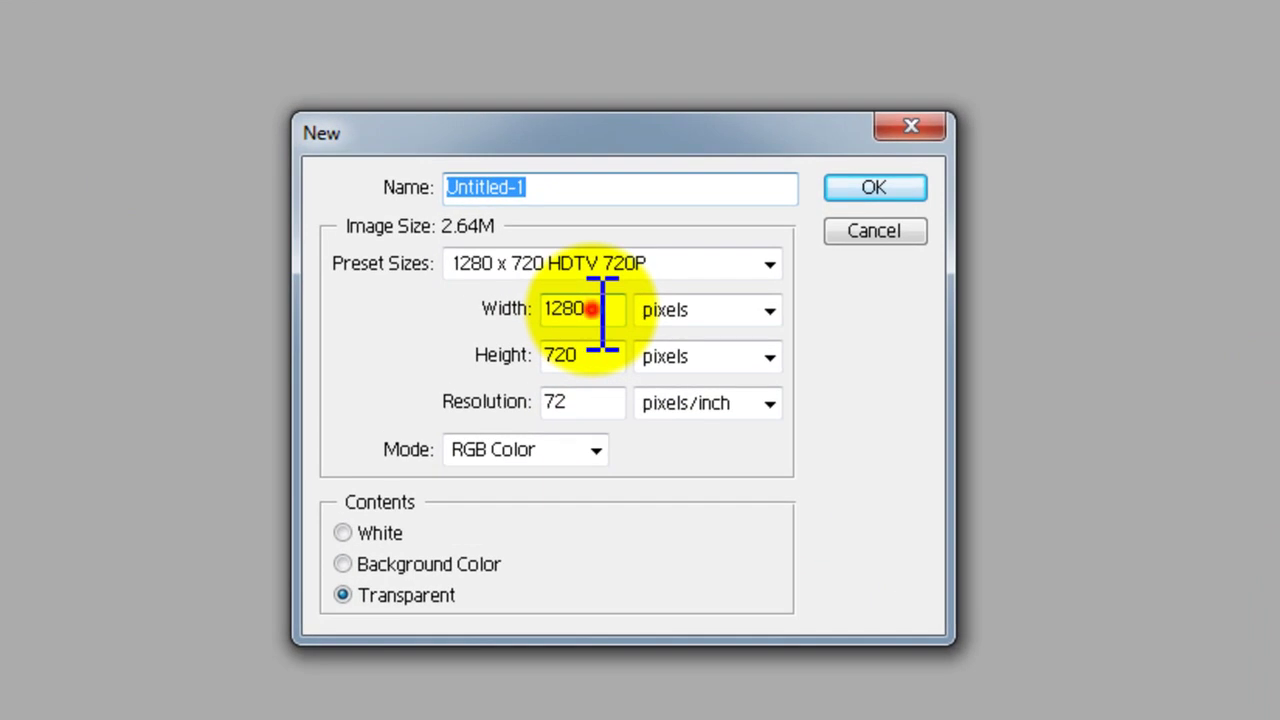
pyautogui.click(591, 309)
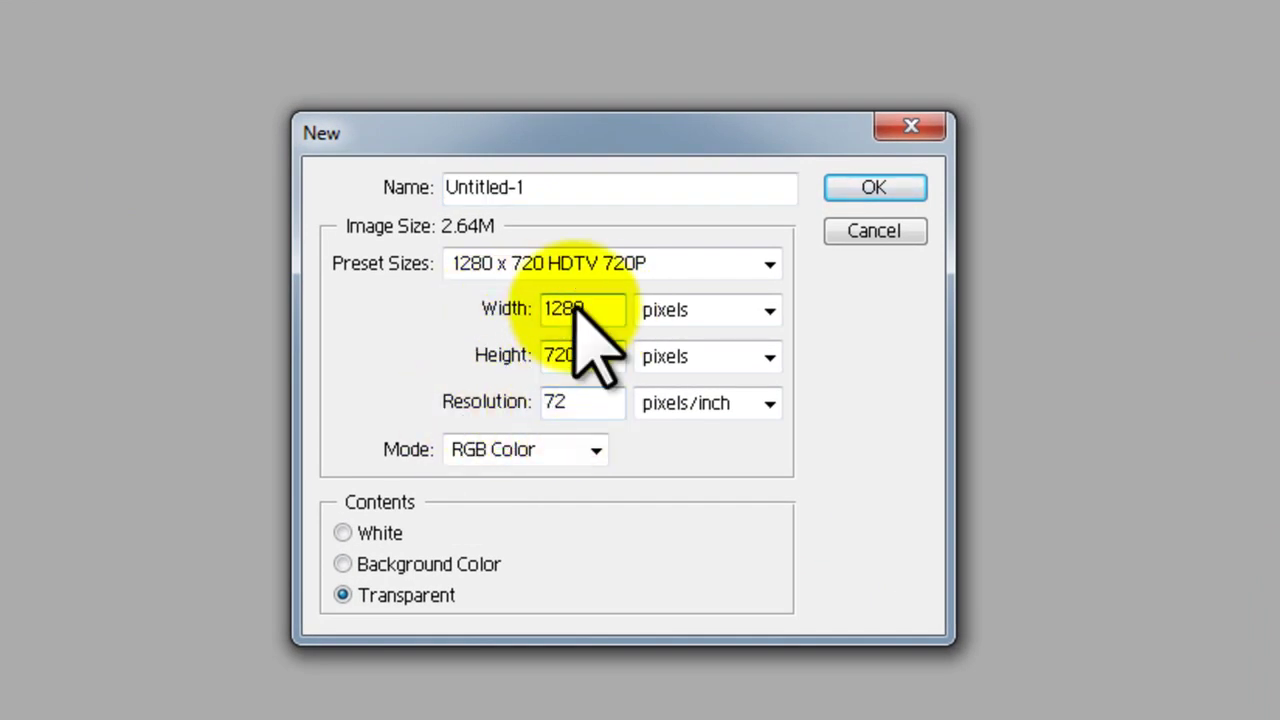
pyautogui.click(610, 262)
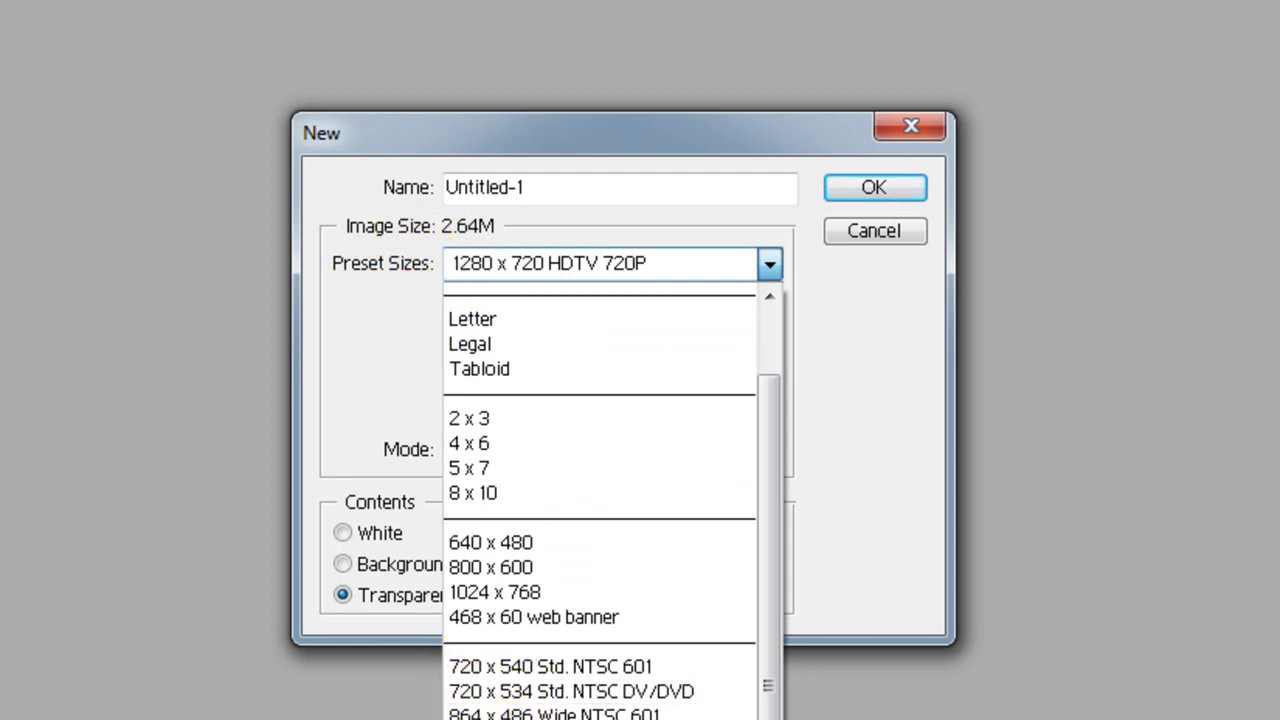
pyautogui.click(500, 718)
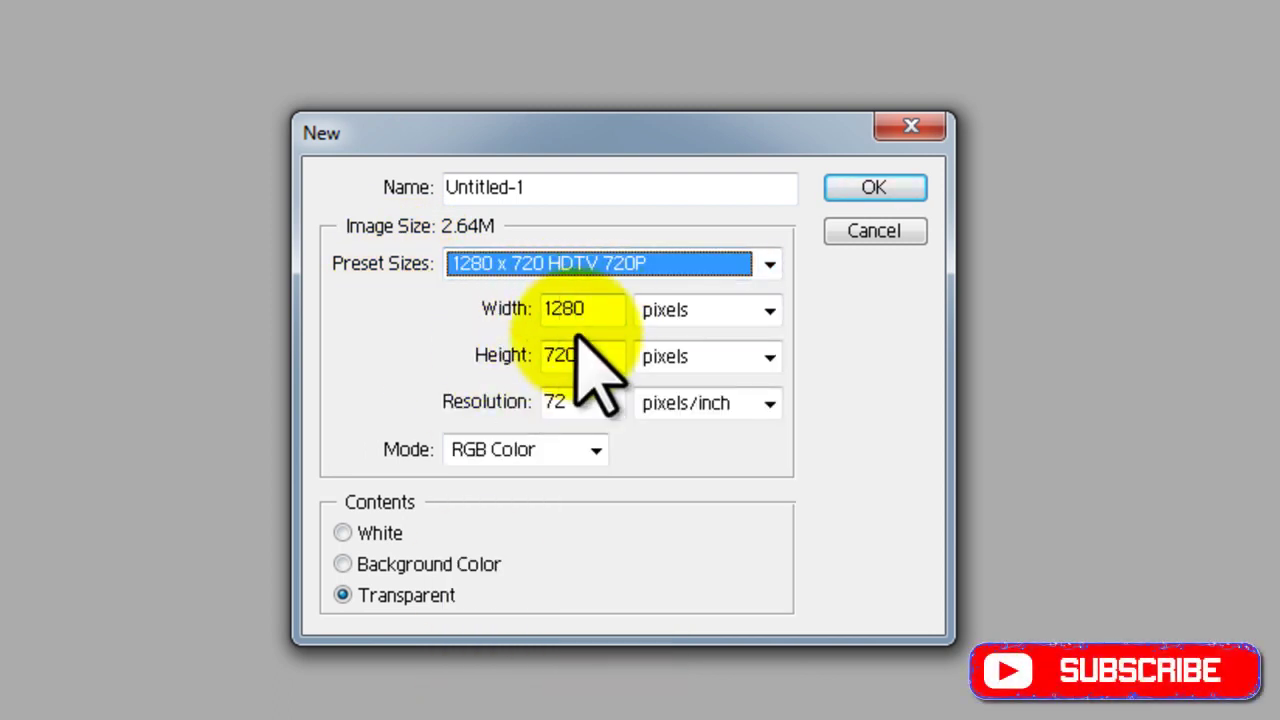
pyautogui.click(645, 260)
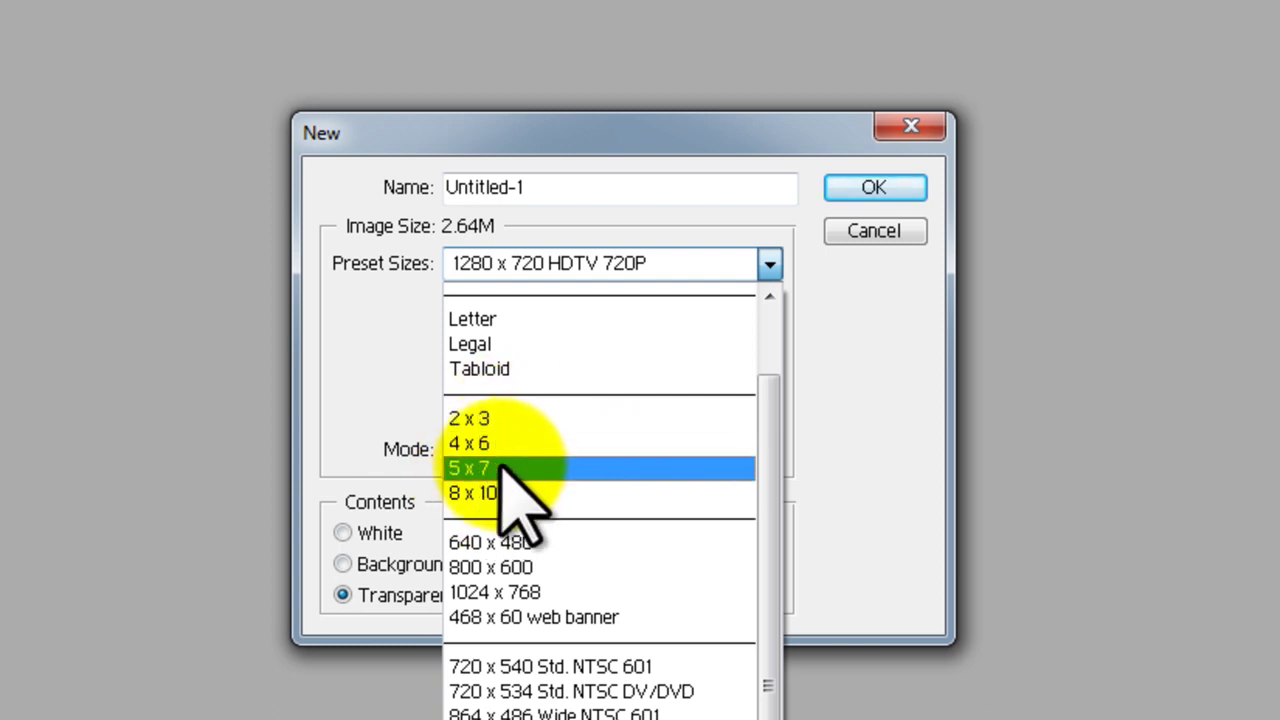
pyautogui.click(545, 718)
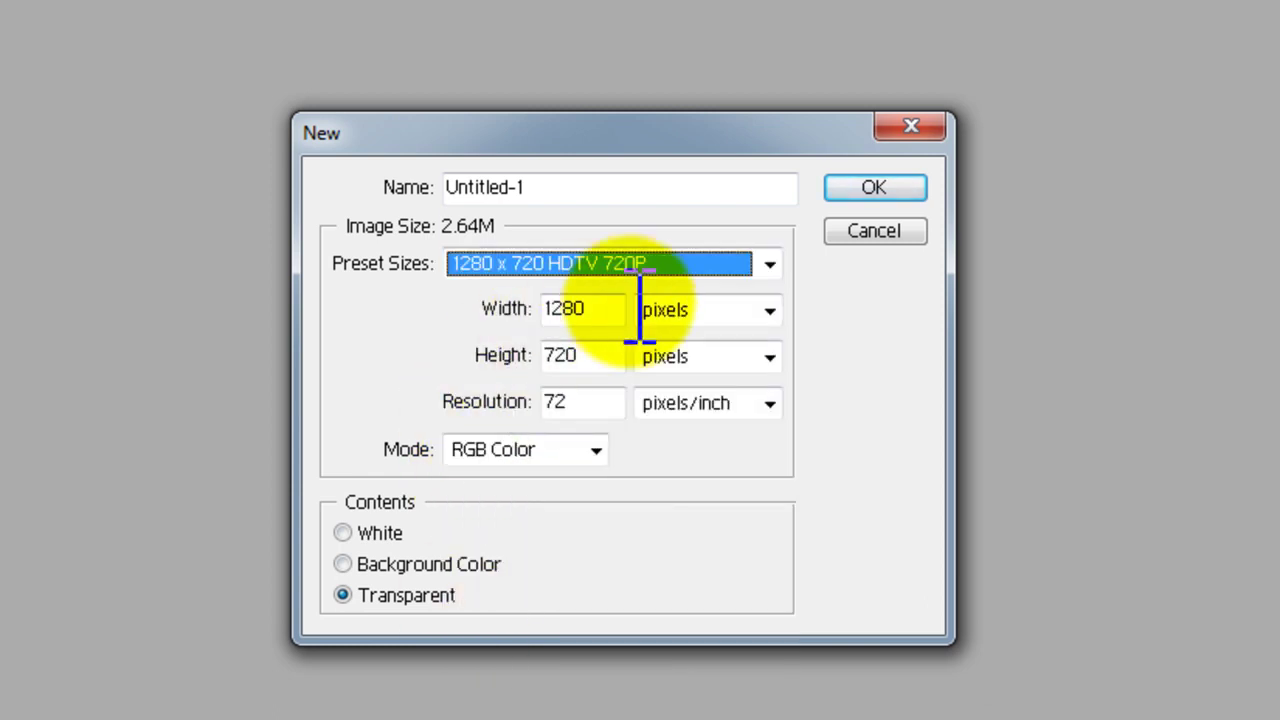
# - Set the new document's resolution to 1000 pixels/inch and create it with transparent contents
pyautogui.moveTo(570, 403); pyautogui.dragTo(500, 422)
pyautogui.write('1000')
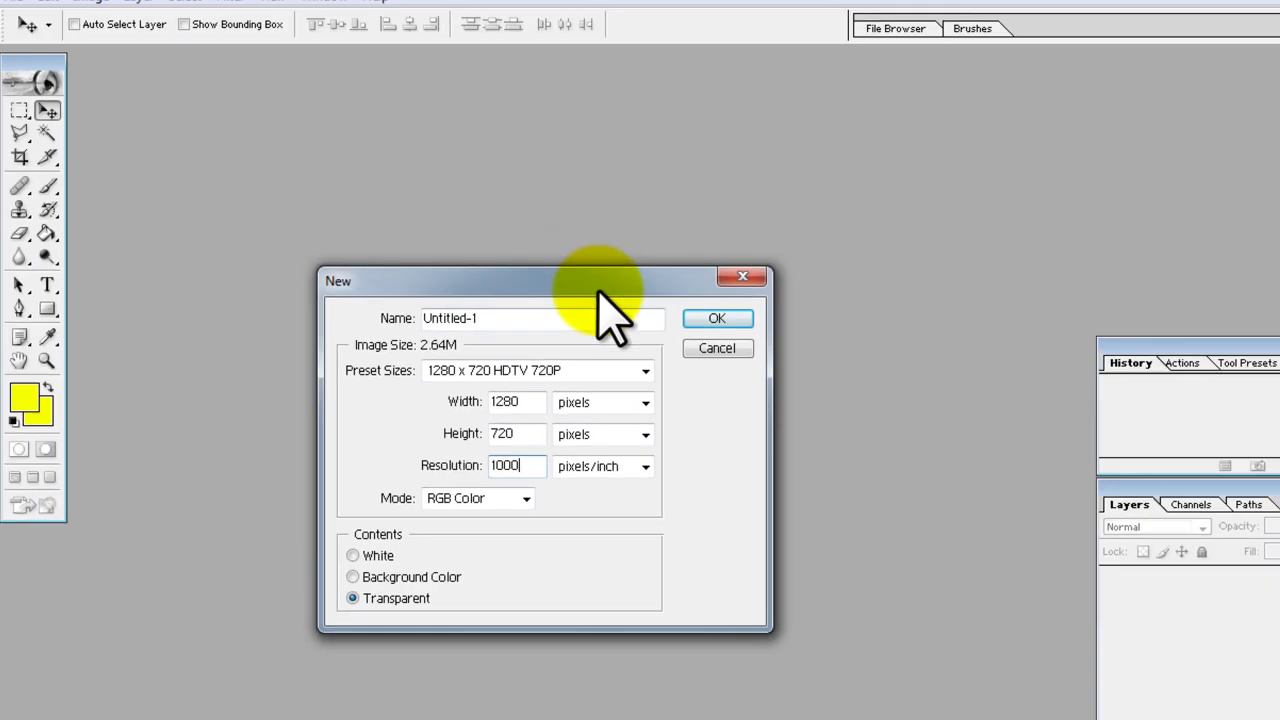
pyautogui.click(840, 187)
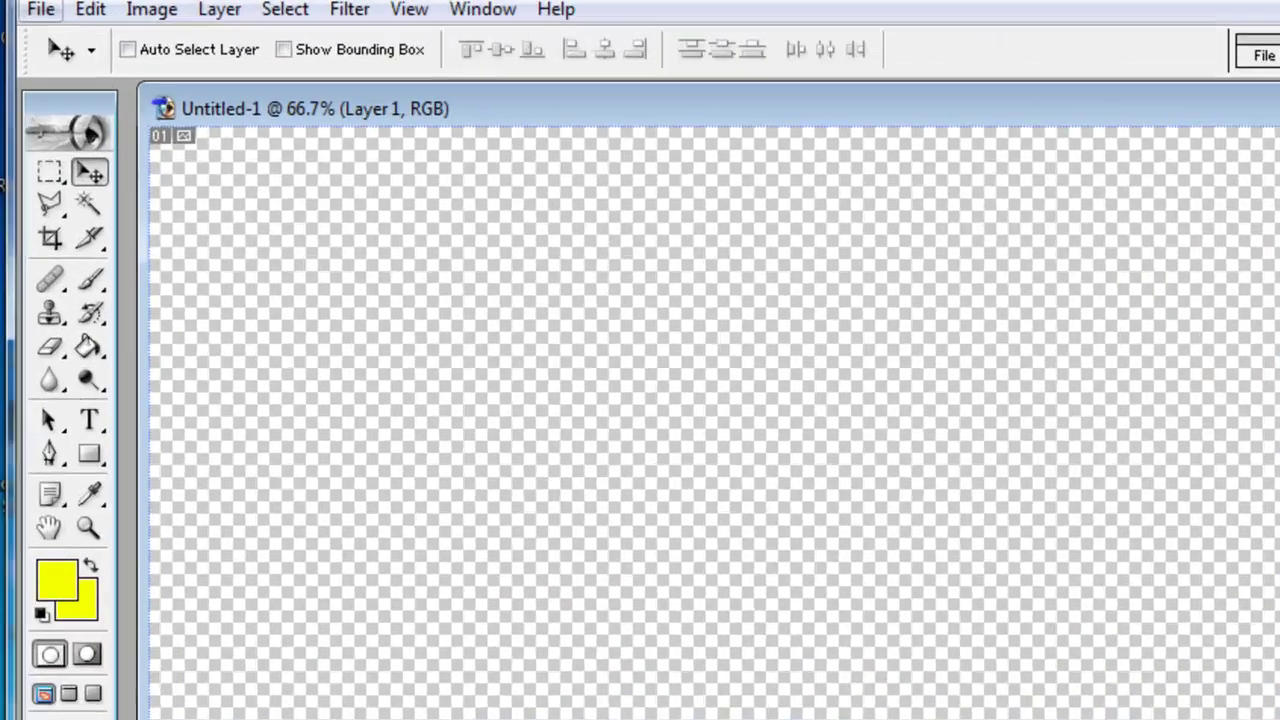
# - Open the khanpur image from the Background Change in Adobe folder and move its window down to uncover the blank document
pyautogui.click(27, 7)
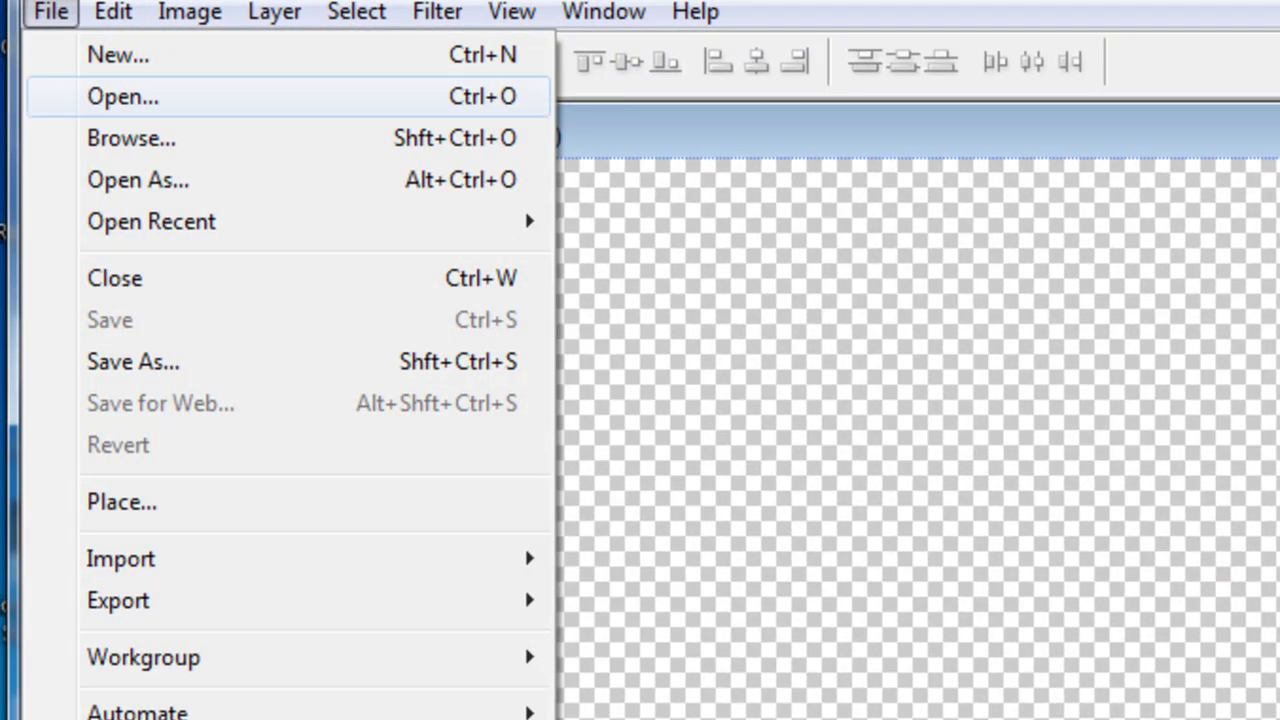
pyautogui.click(122, 96)
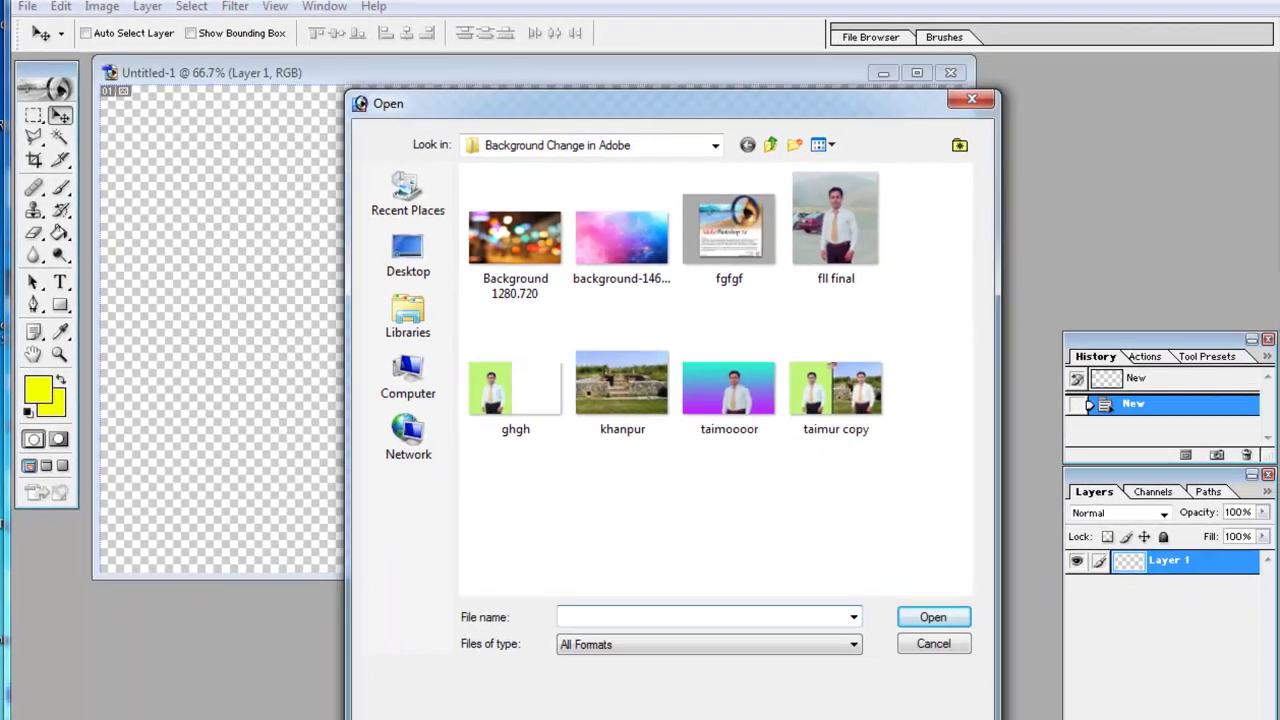
pyautogui.click(622, 390)
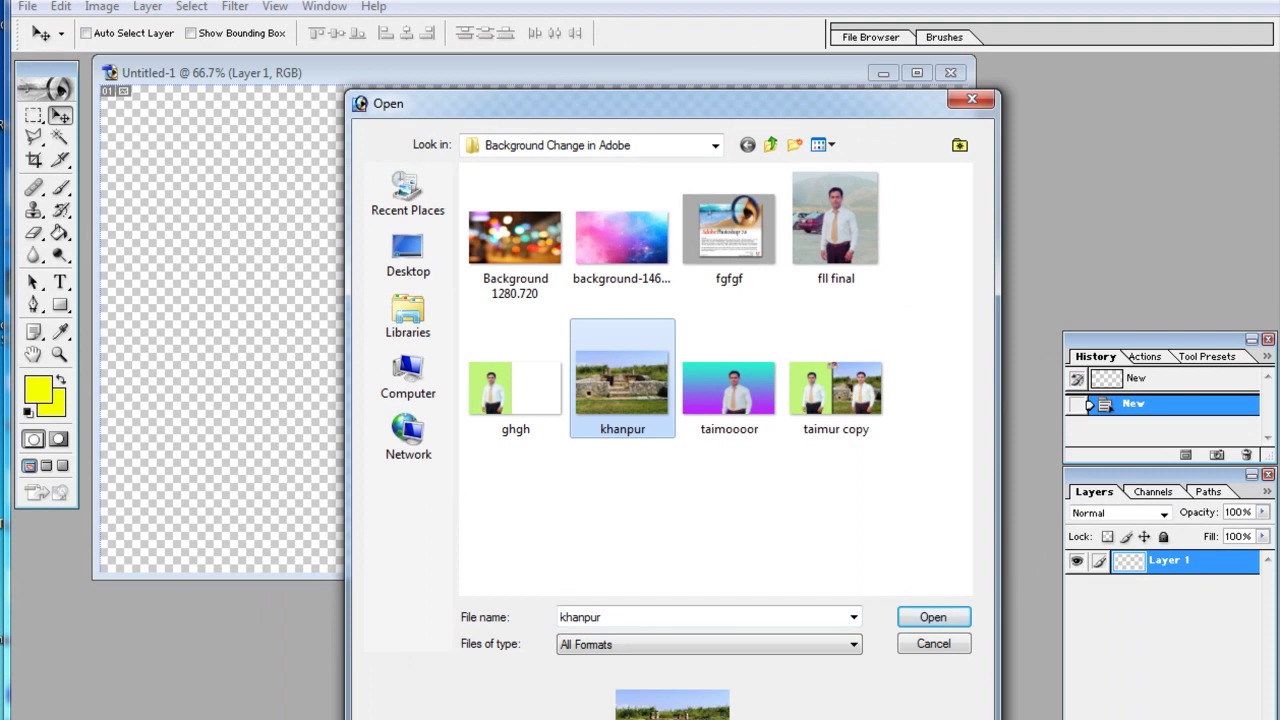
pyautogui.click(933, 617)
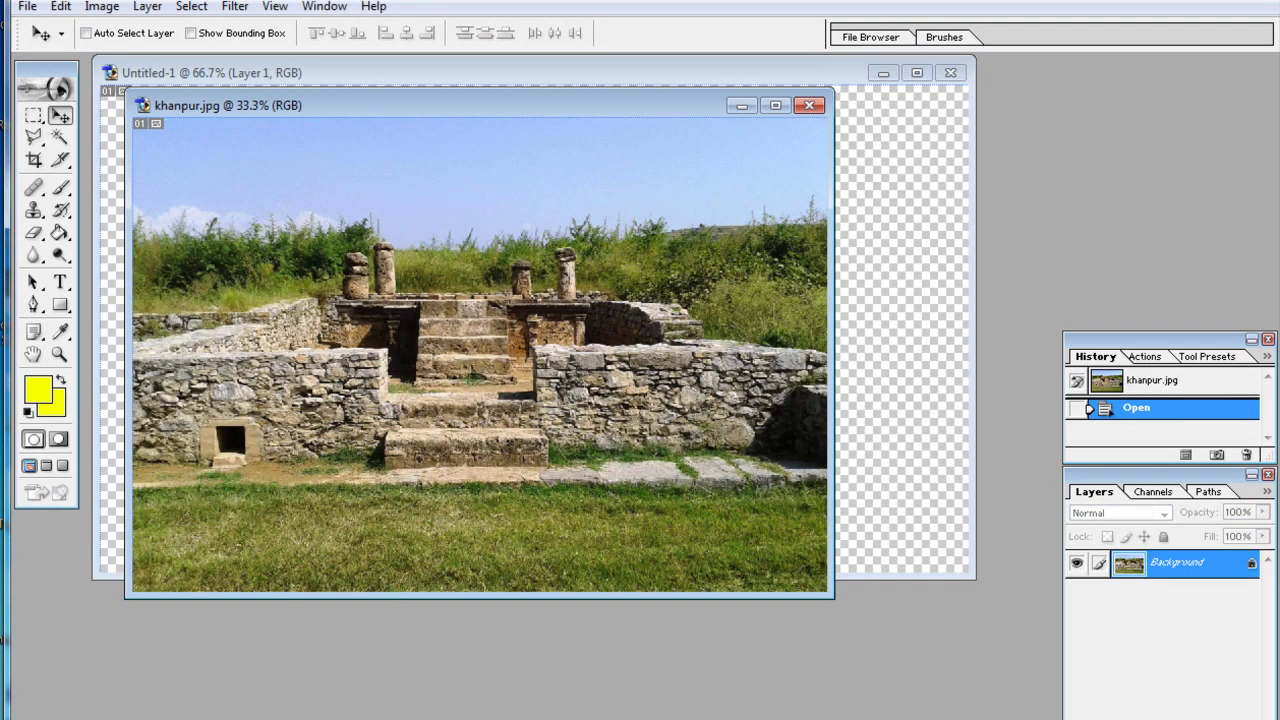
pyautogui.moveTo(480, 105); pyautogui.dragTo(541, 405)
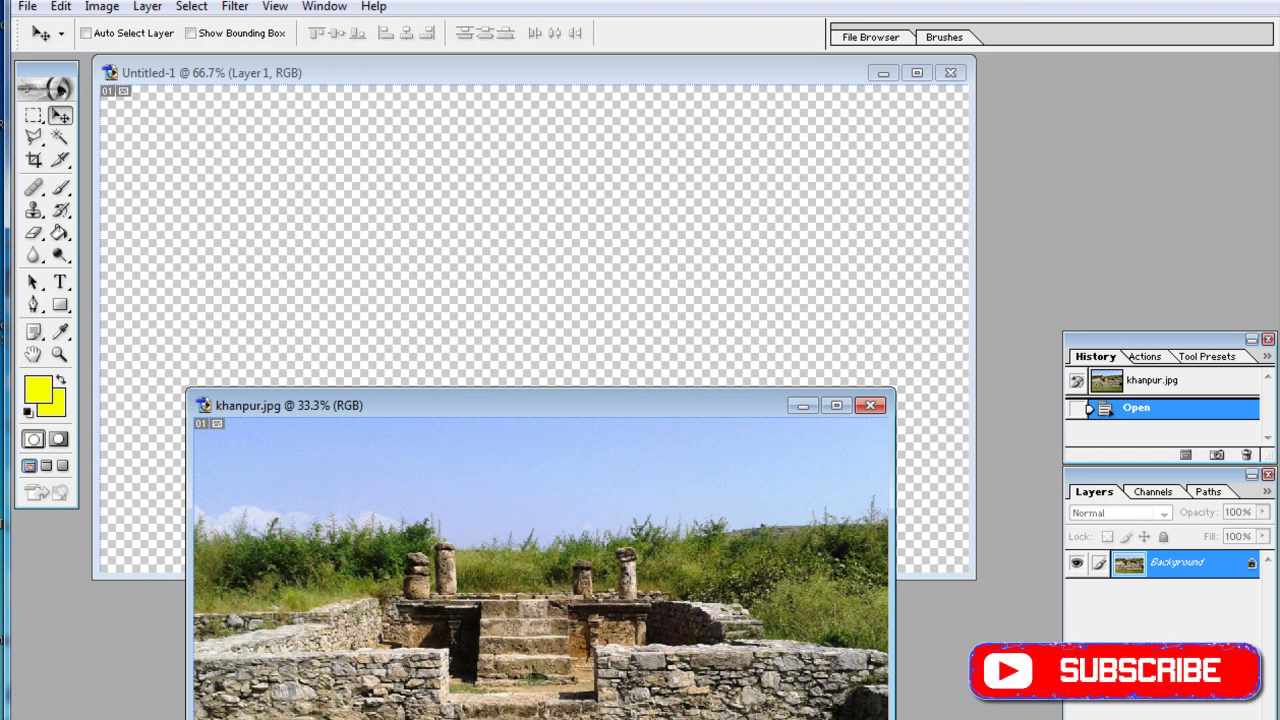
# - Copy the khanpur picture into Untitled-1 as a new layer, then close khanpur.jpg
pyautogui.moveTo(540, 560); pyautogui.dragTo(567, 176)
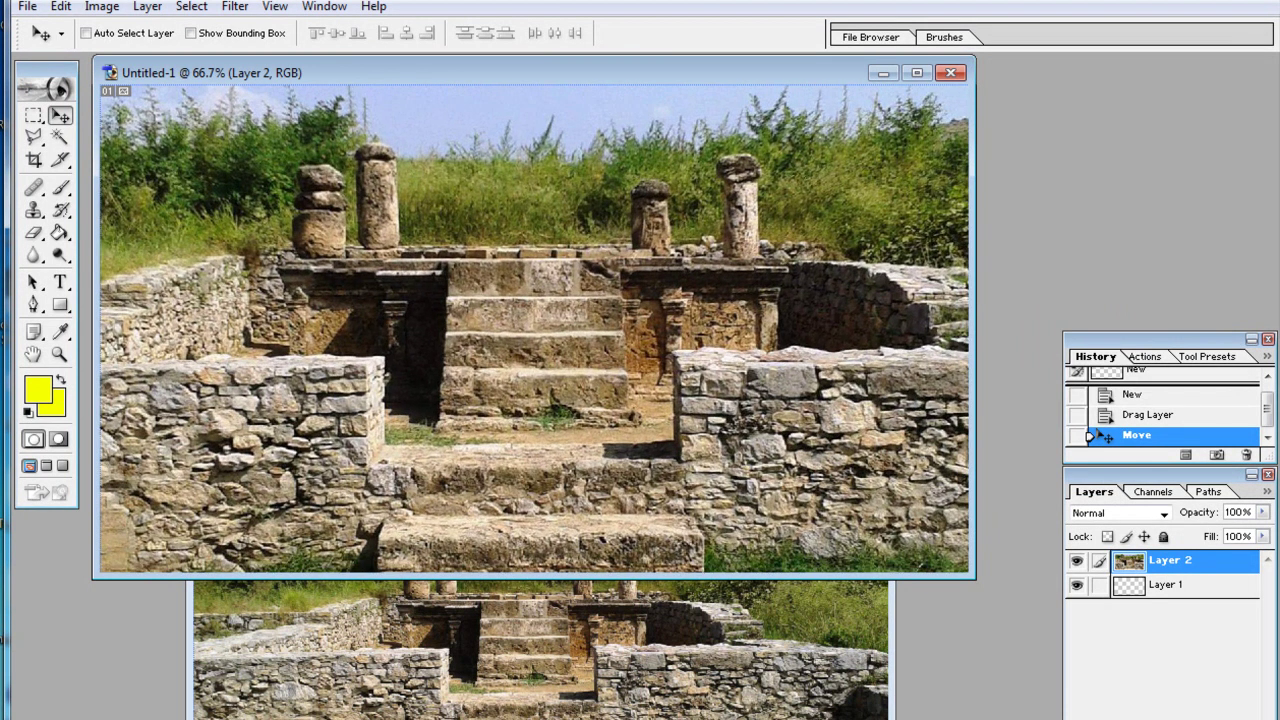
pyautogui.click(240, 640)
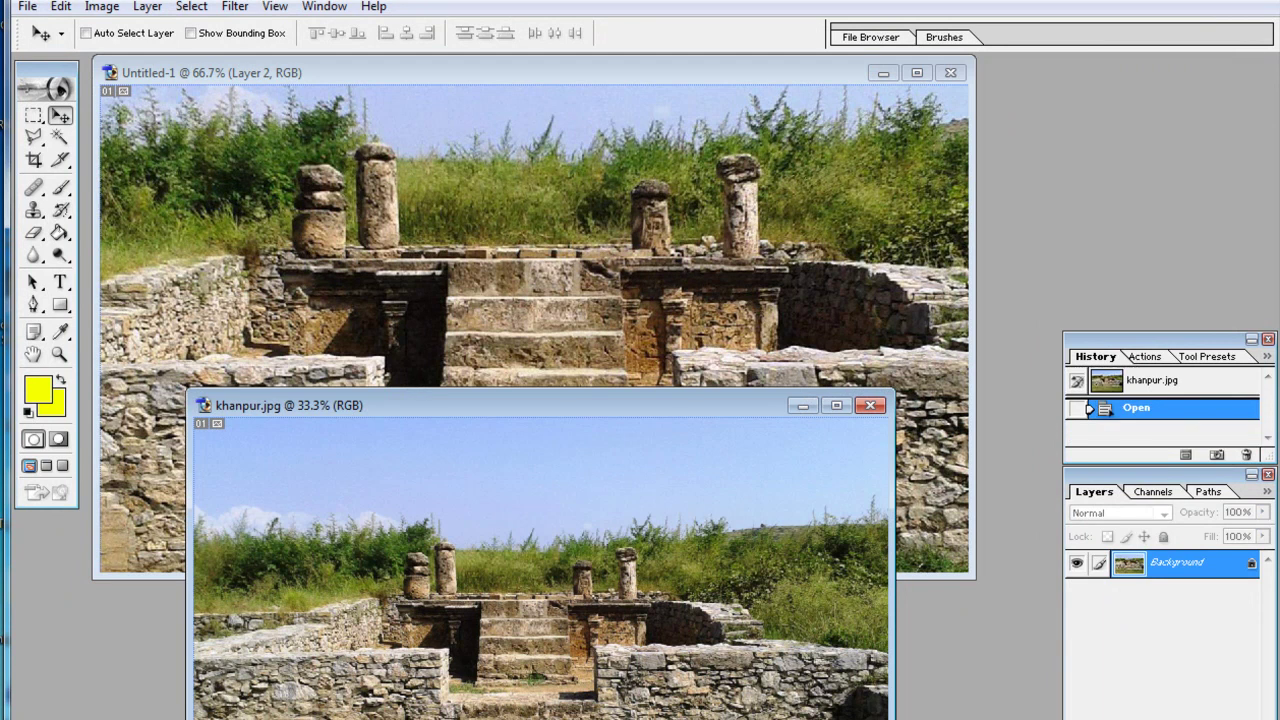
pyautogui.hotkey('ctrl', 'w')
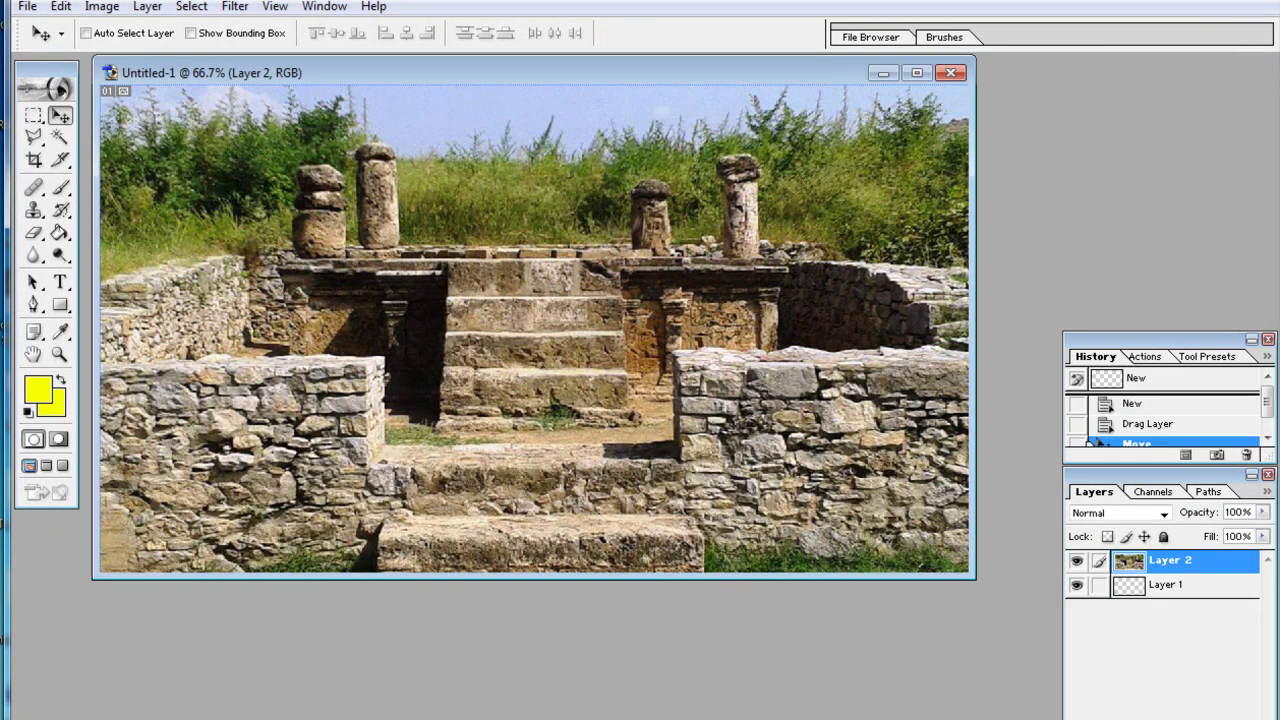
# - Free-transform the ruins layer to 62.5% width and 55.5% height so it fills the whole canvas, and apply the transformation
pyautogui.hotkey('ctrl', 't')
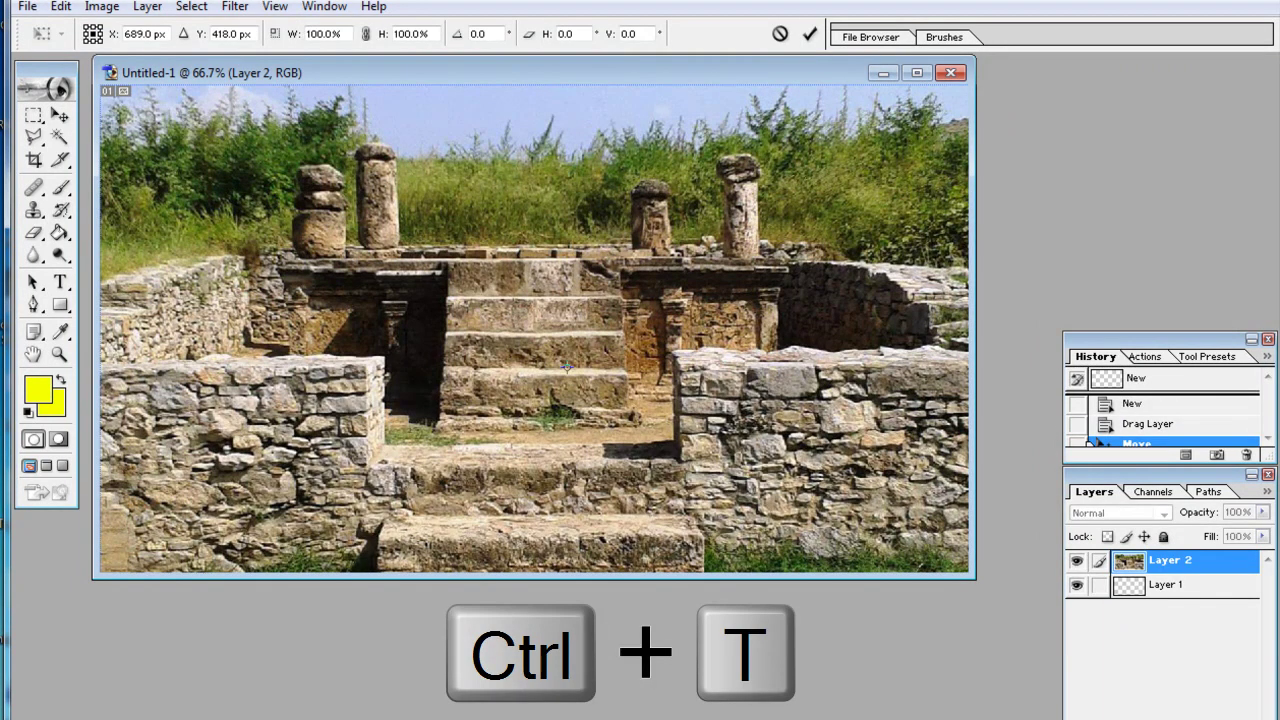
pyautogui.moveTo(567, 367); pyautogui.dragTo(917, 665)
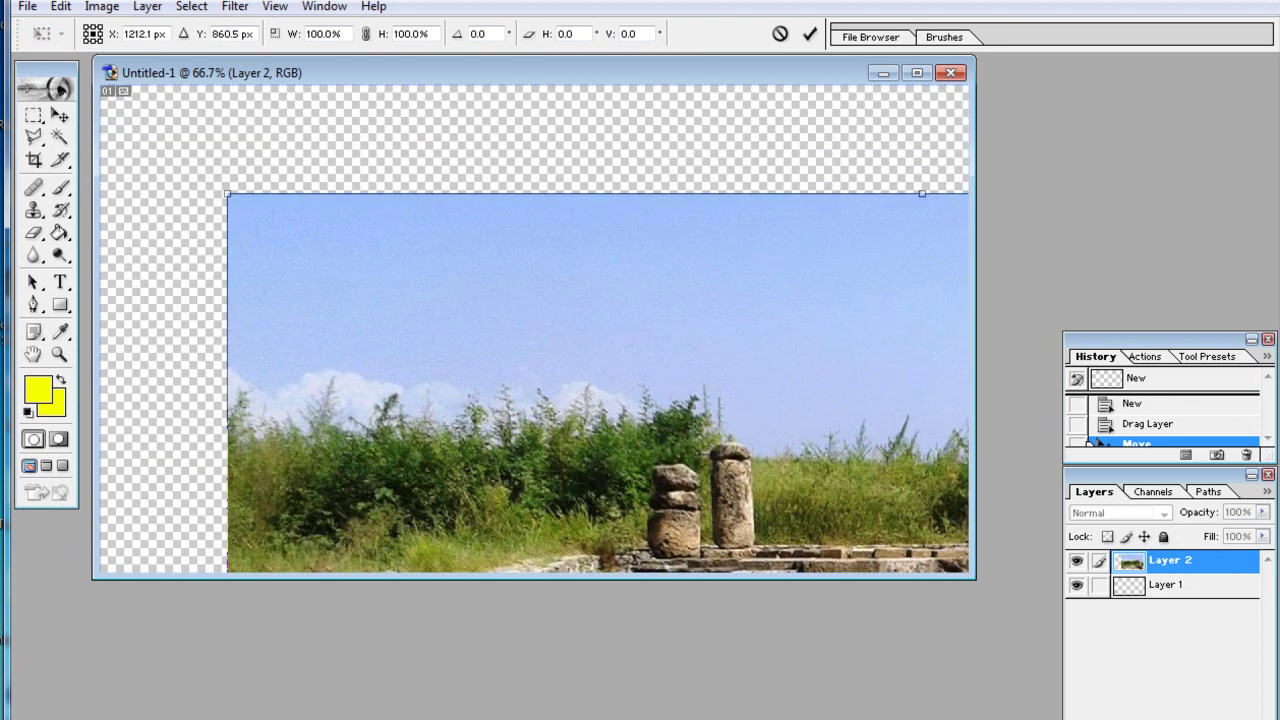
pyautogui.moveTo(228, 193); pyautogui.dragTo(309, 298)
pyautogui.moveTo(560, 430); pyautogui.dragTo(401, 233)
pyautogui.moveTo(152, 363); pyautogui.dragTo(265, 363)
pyautogui.moveTo(450, 340); pyautogui.dragTo(262, 305)
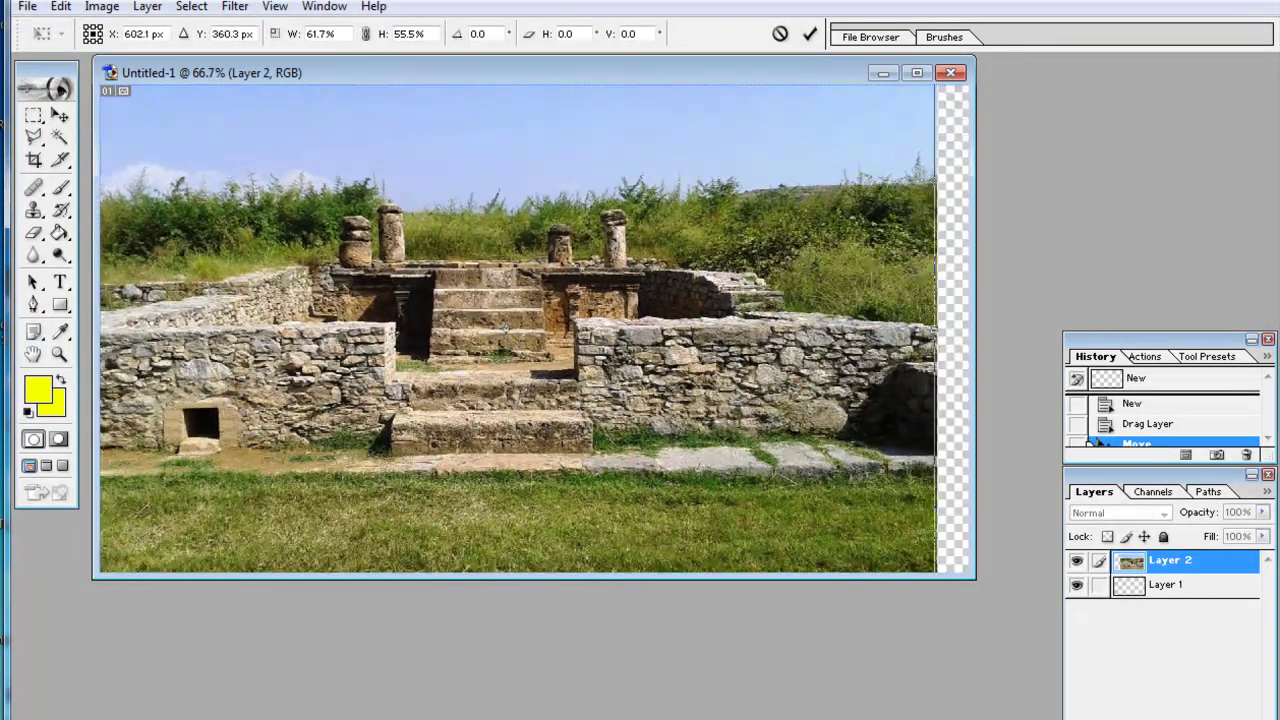
pyautogui.moveTo(498, 324); pyautogui.dragTo(539, 327)
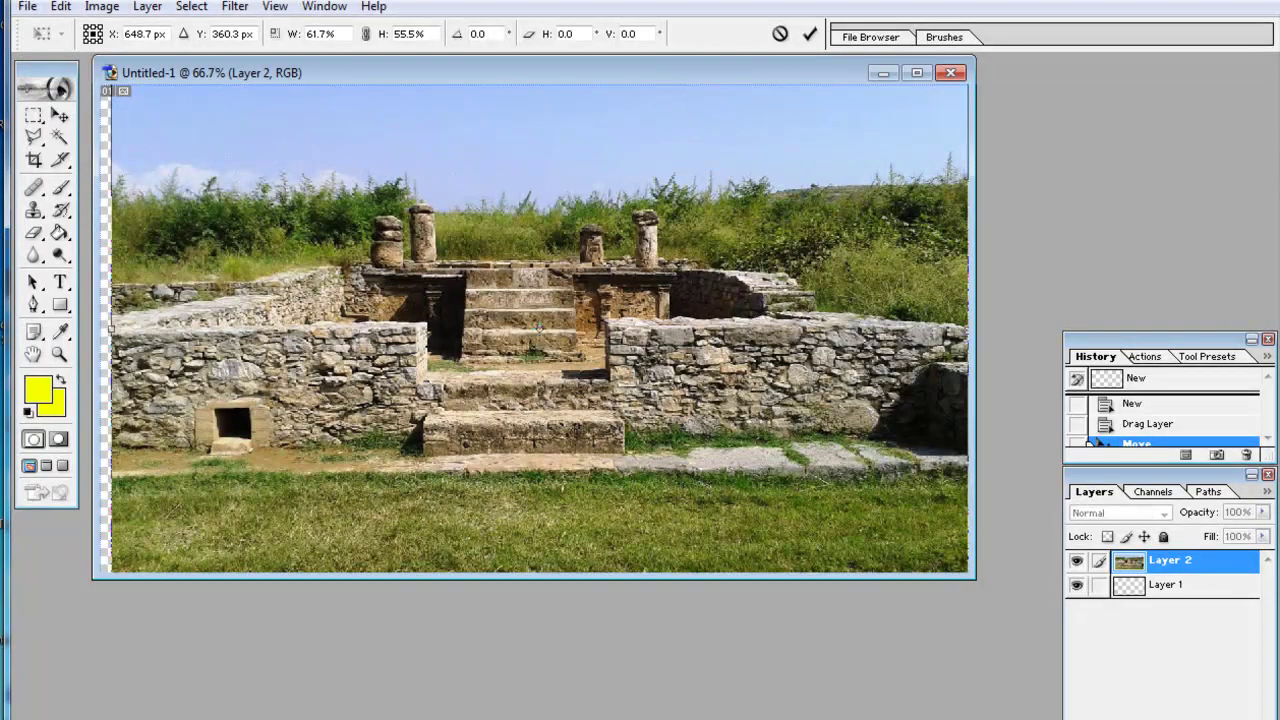
pyautogui.moveTo(111, 328); pyautogui.dragTo(100, 328)
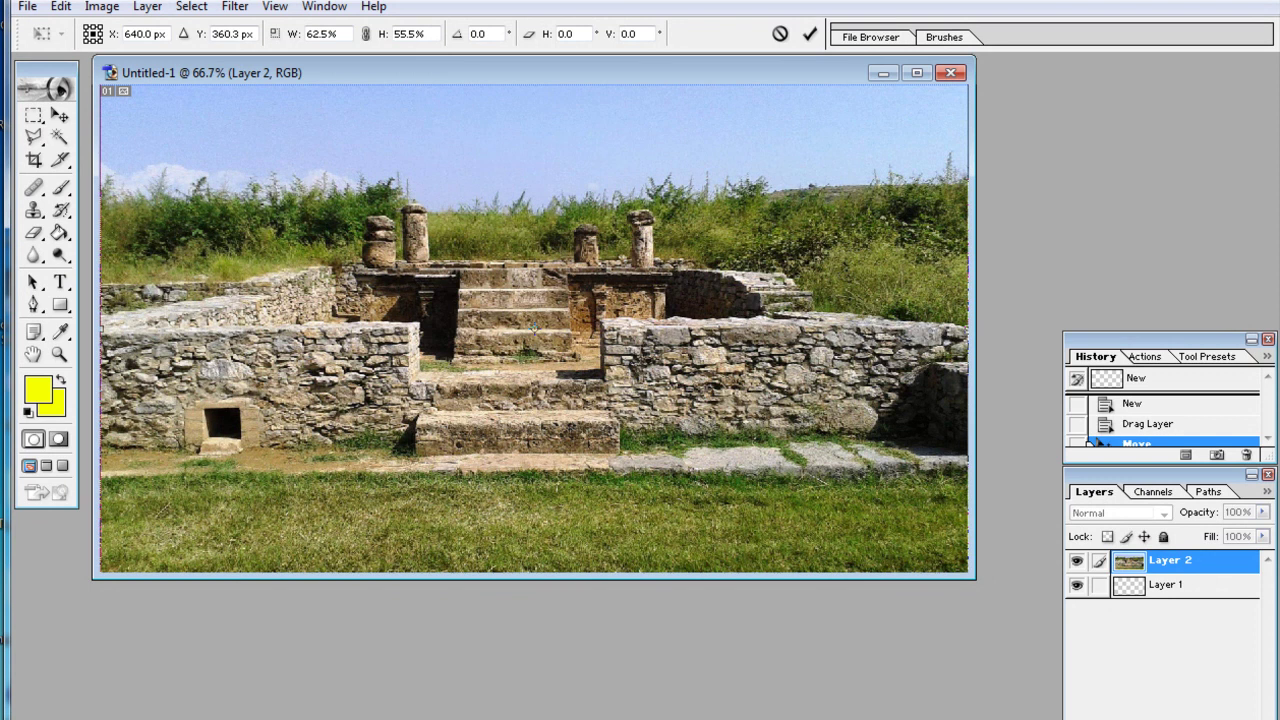
pyautogui.click(60, 115)
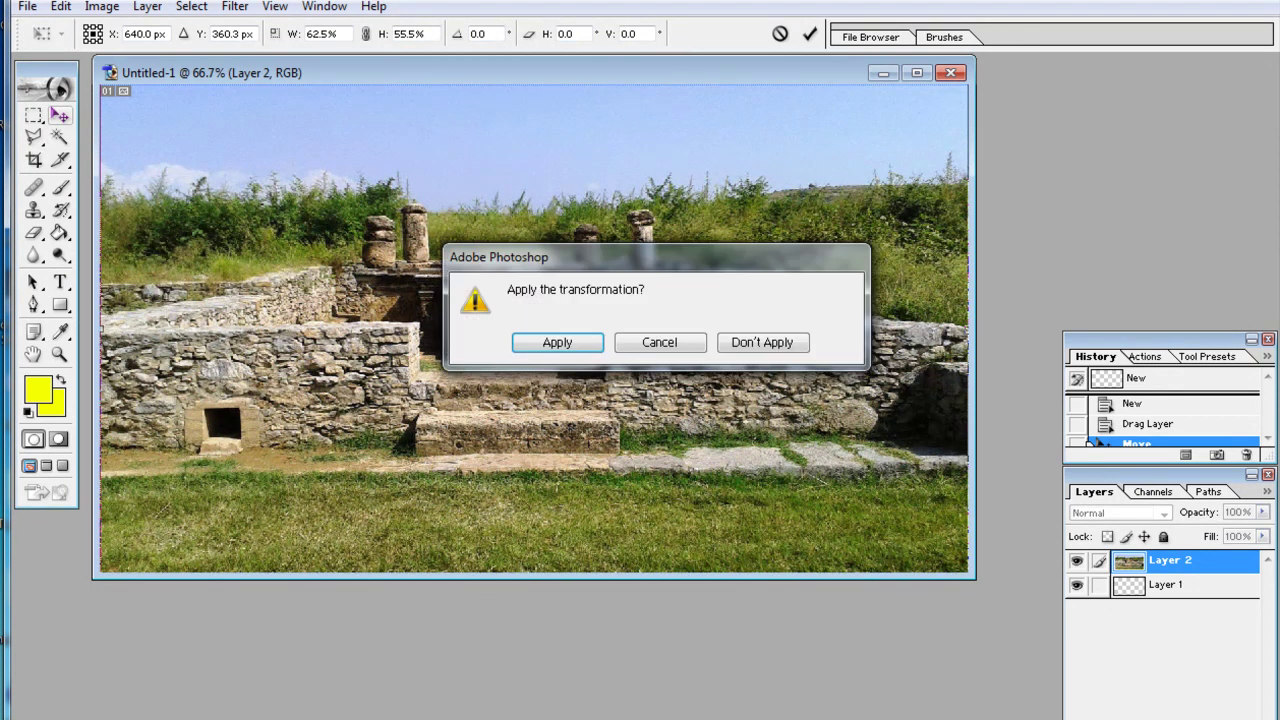
pyautogui.click(557, 342)
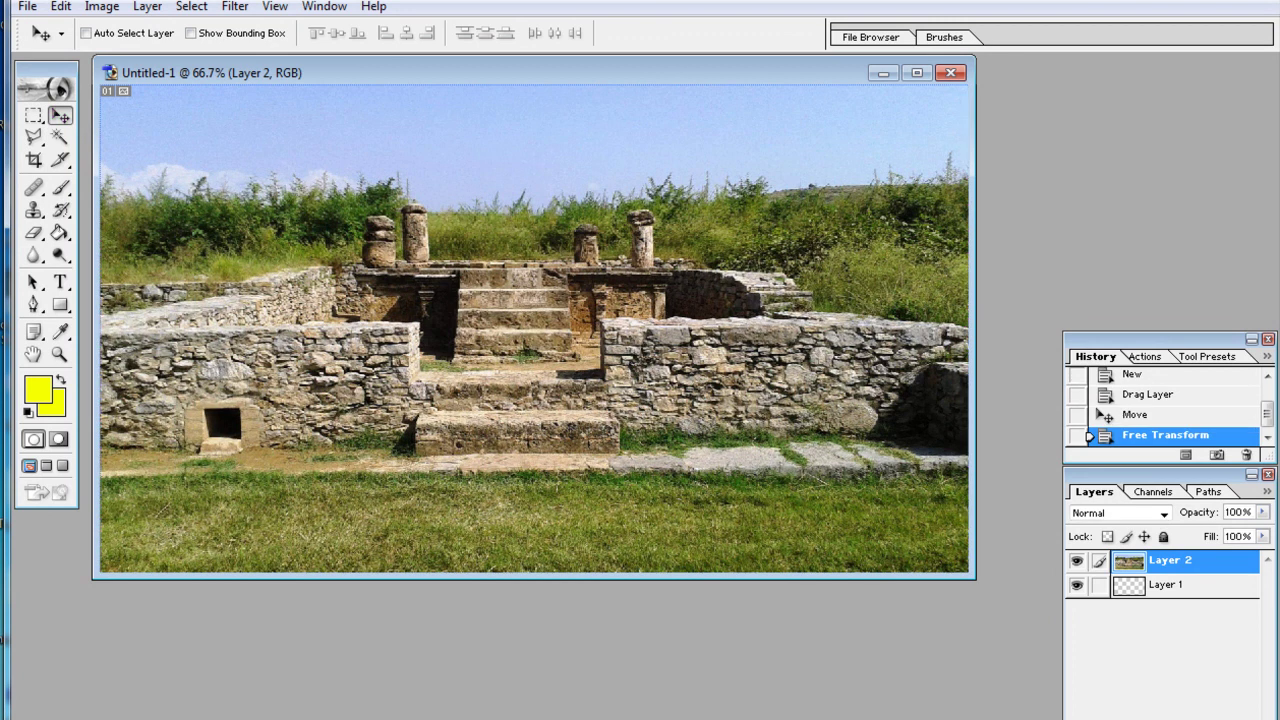
# - Open the ghgh image and arrange its window lower than Untitled-1 so both documents stay accessible
pyautogui.moveTo(556, 70); pyautogui.dragTo(603, 101)
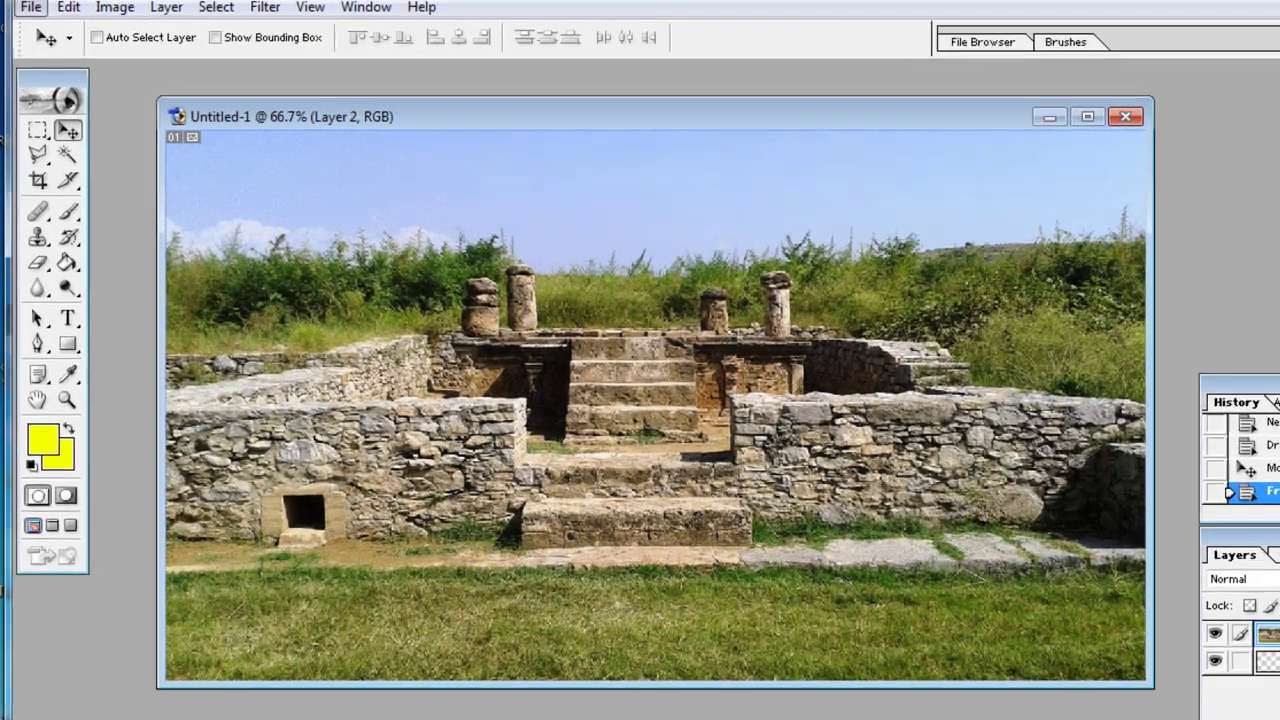
pyautogui.click(27, 7)
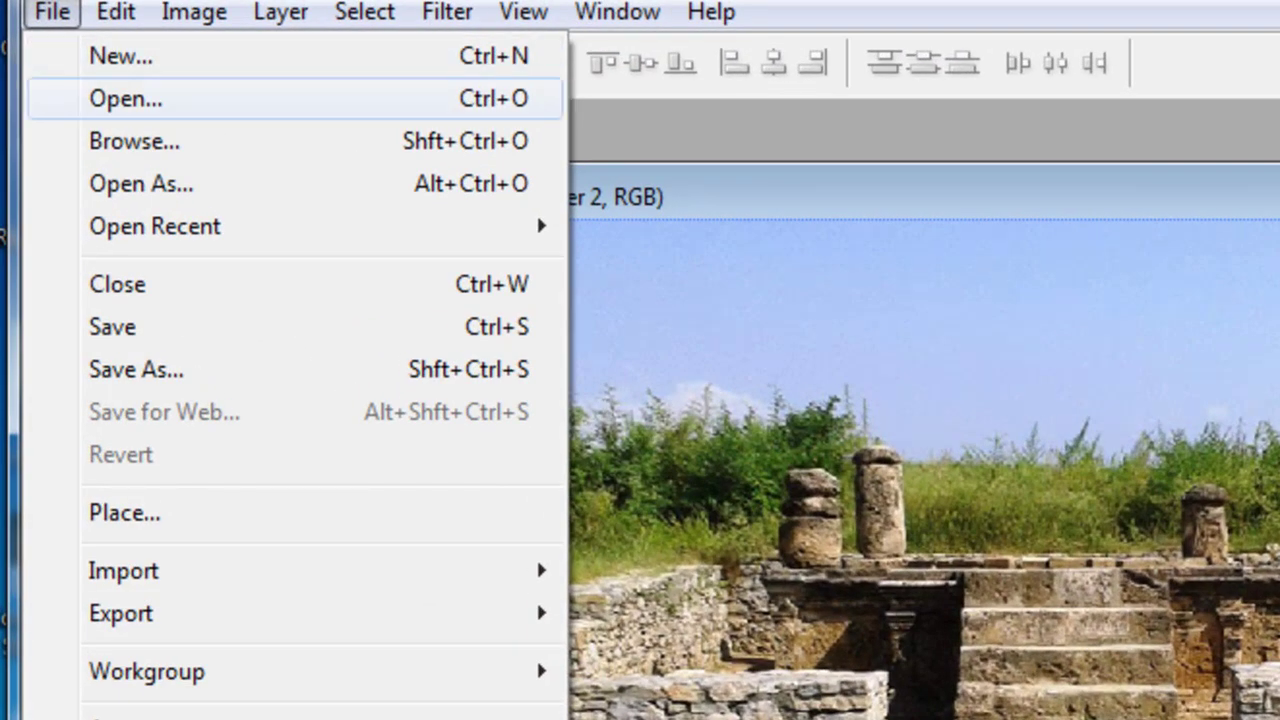
pyautogui.click(125, 98)
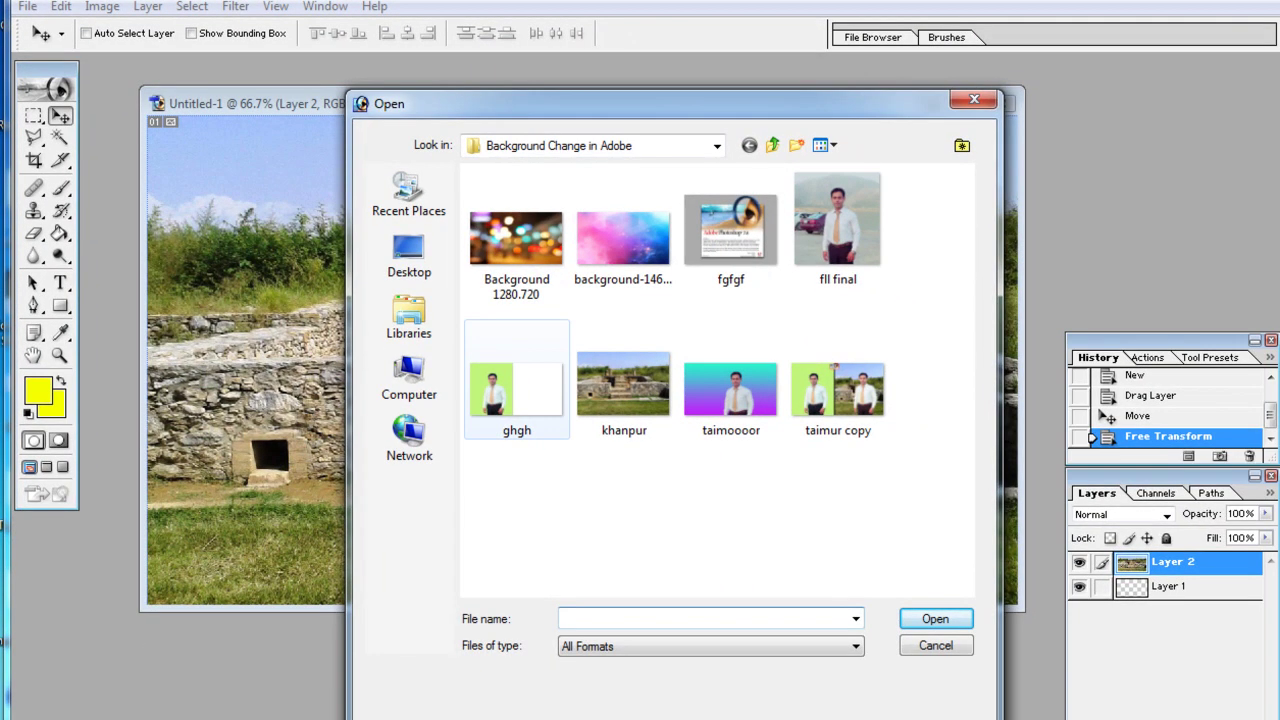
pyautogui.click(517, 385)
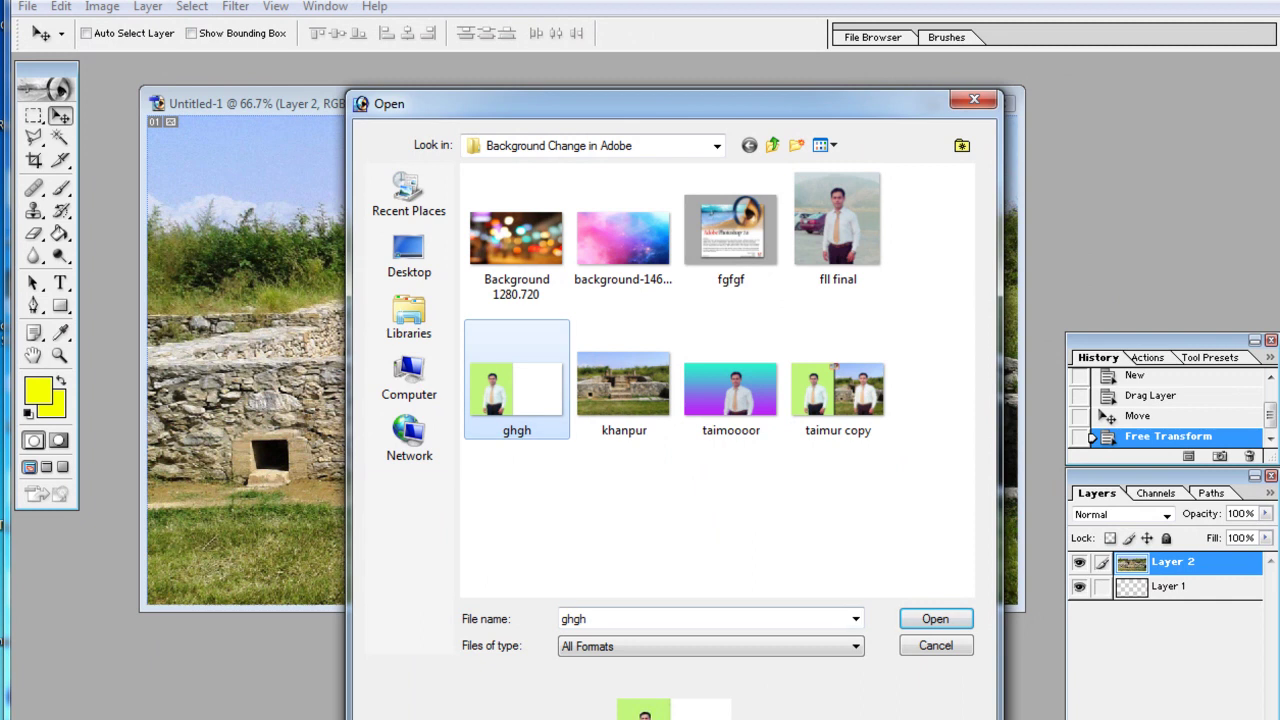
pyautogui.click(936, 619)
pyautogui.moveTo(690, 111); pyautogui.dragTo(696, 337)
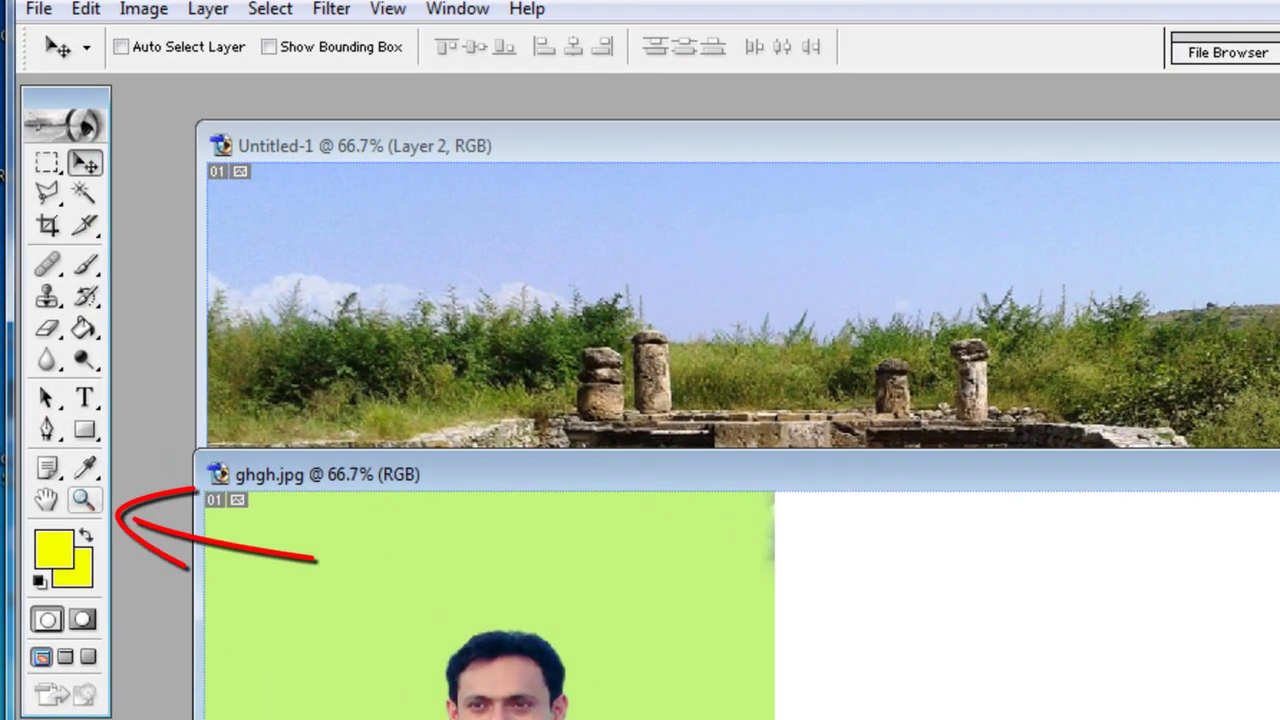
# - Enlarge ghgh.jpg to 200% around the man's head and choose the Polygonal Lasso tool for outlining him
pyautogui.click(60, 356)
pyautogui.click(126, 47)
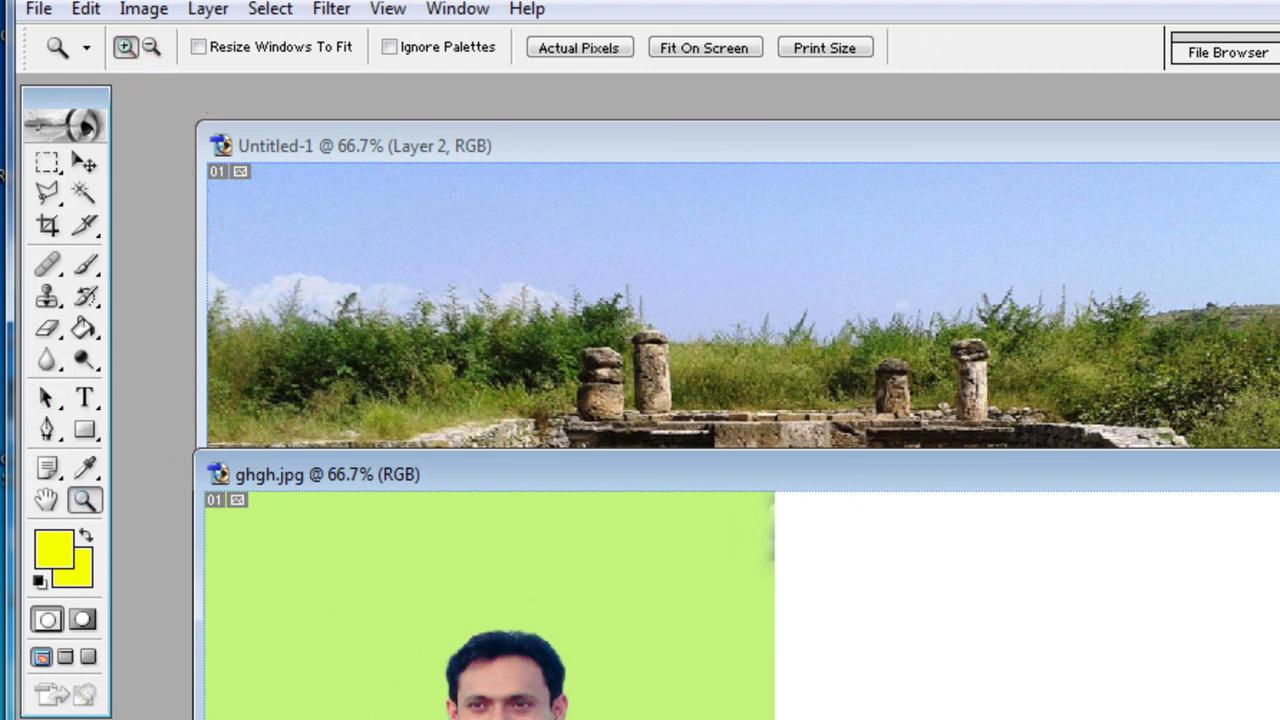
pyautogui.click(874, 690)
pyautogui.click(874, 690)
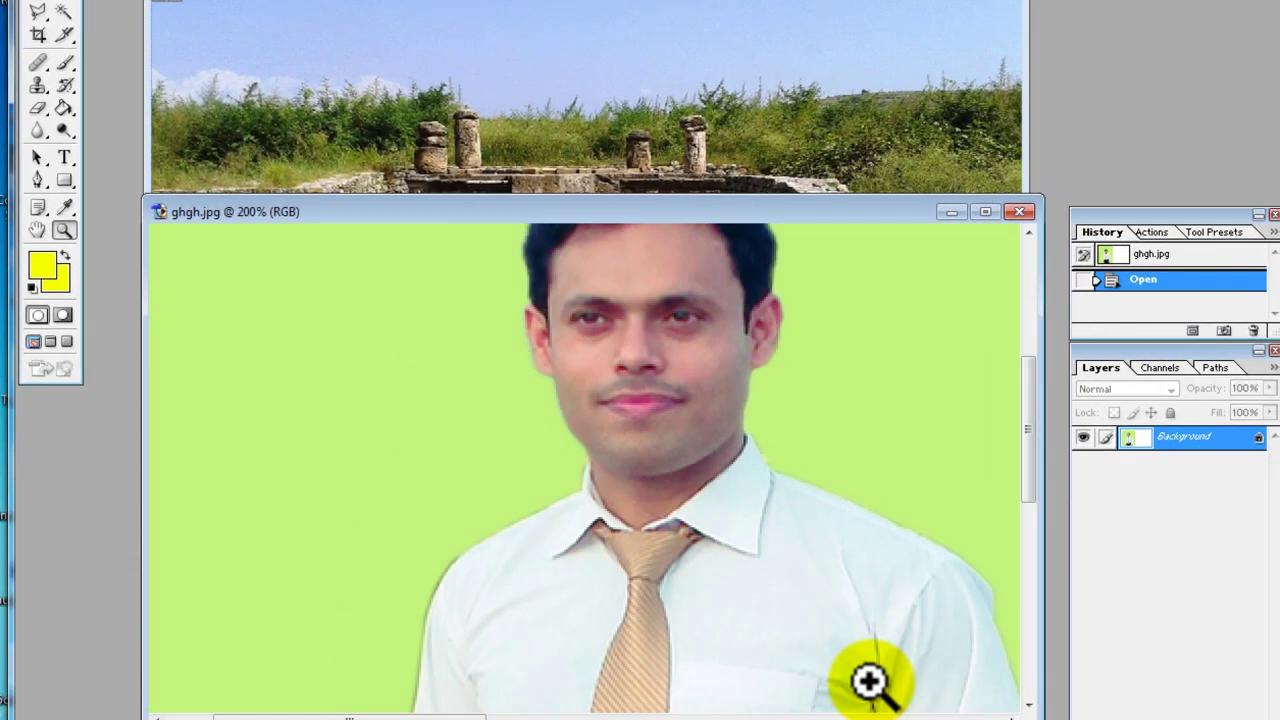
pyautogui.scroll(2, 870, 683)
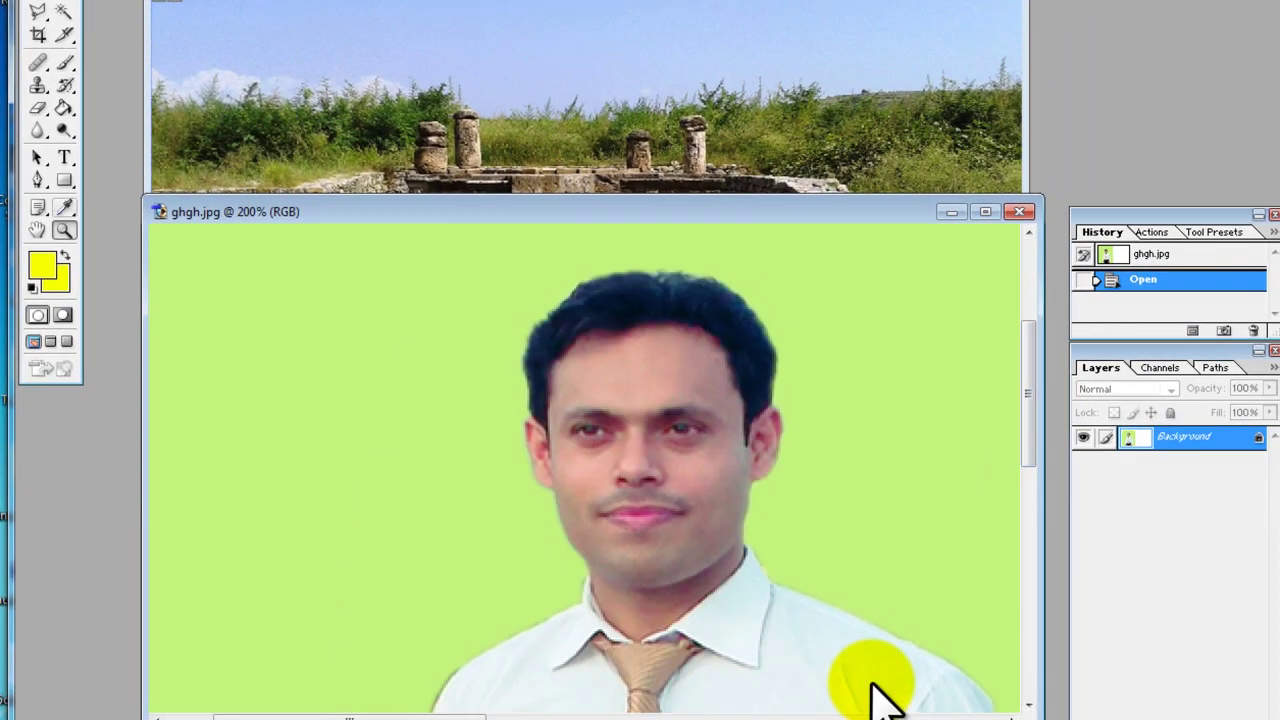
pyautogui.click(38, 12)
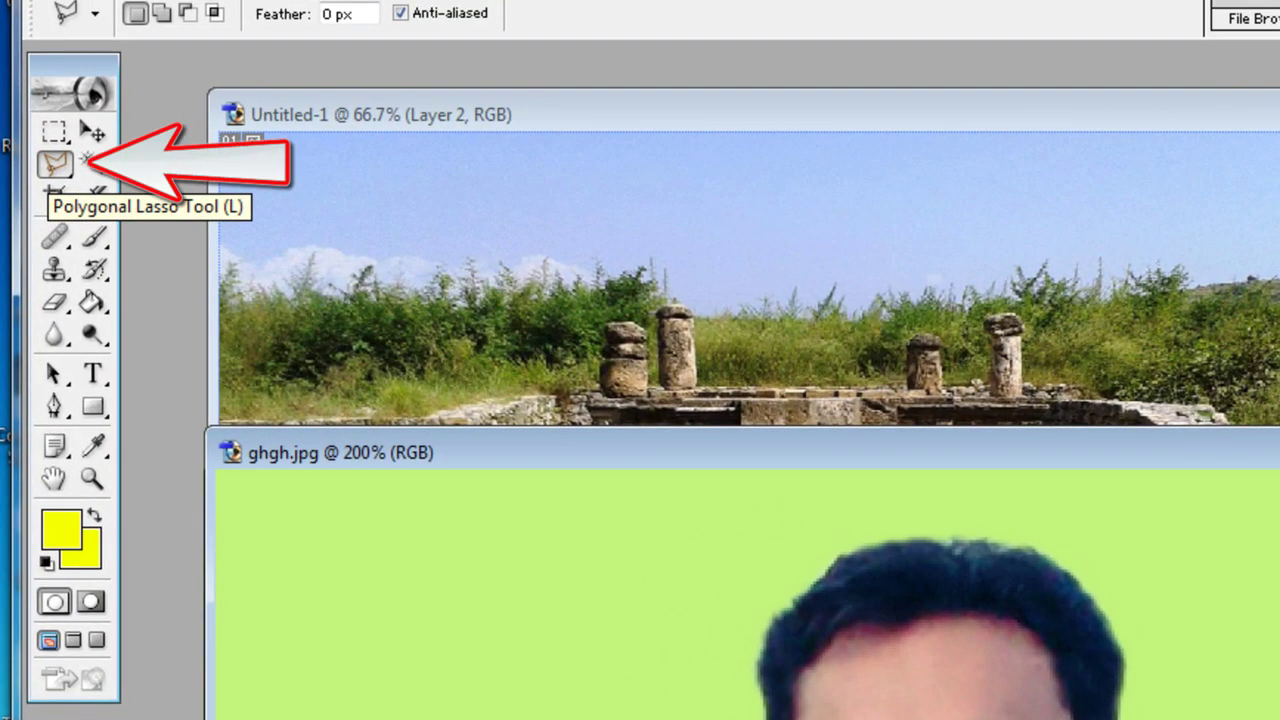
pyautogui.click(55, 164)
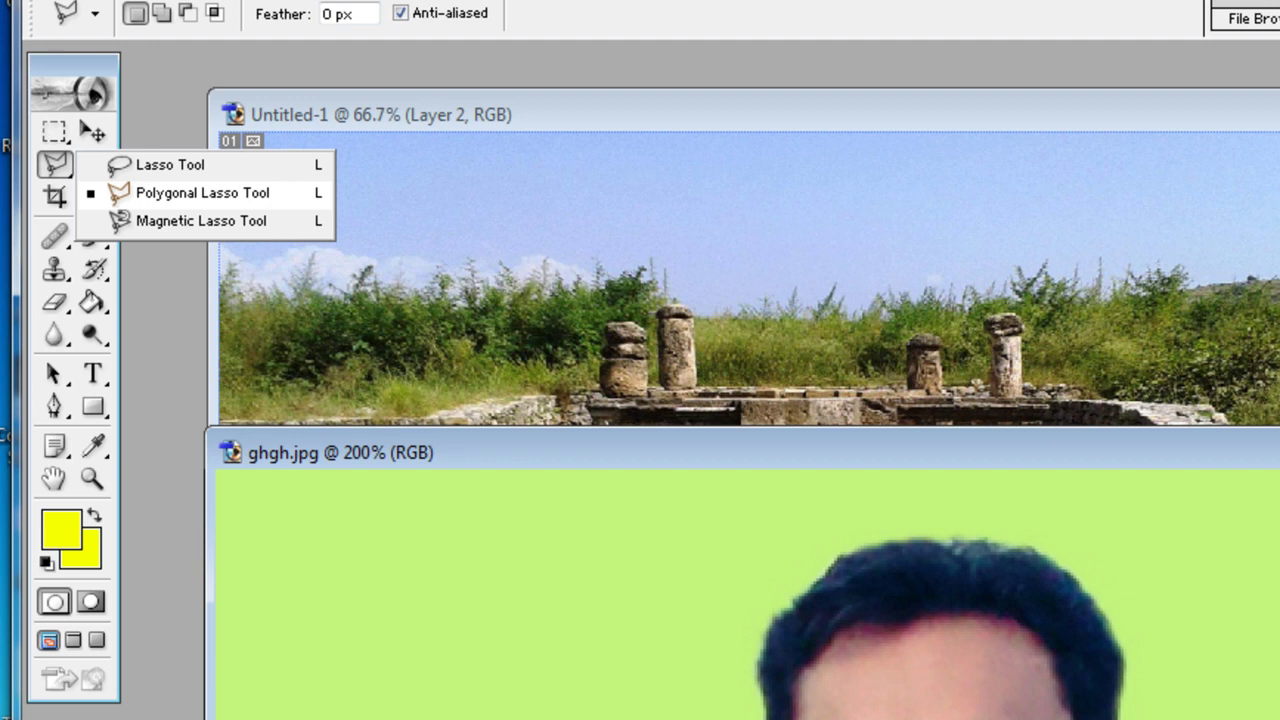
pyautogui.click(202, 193)
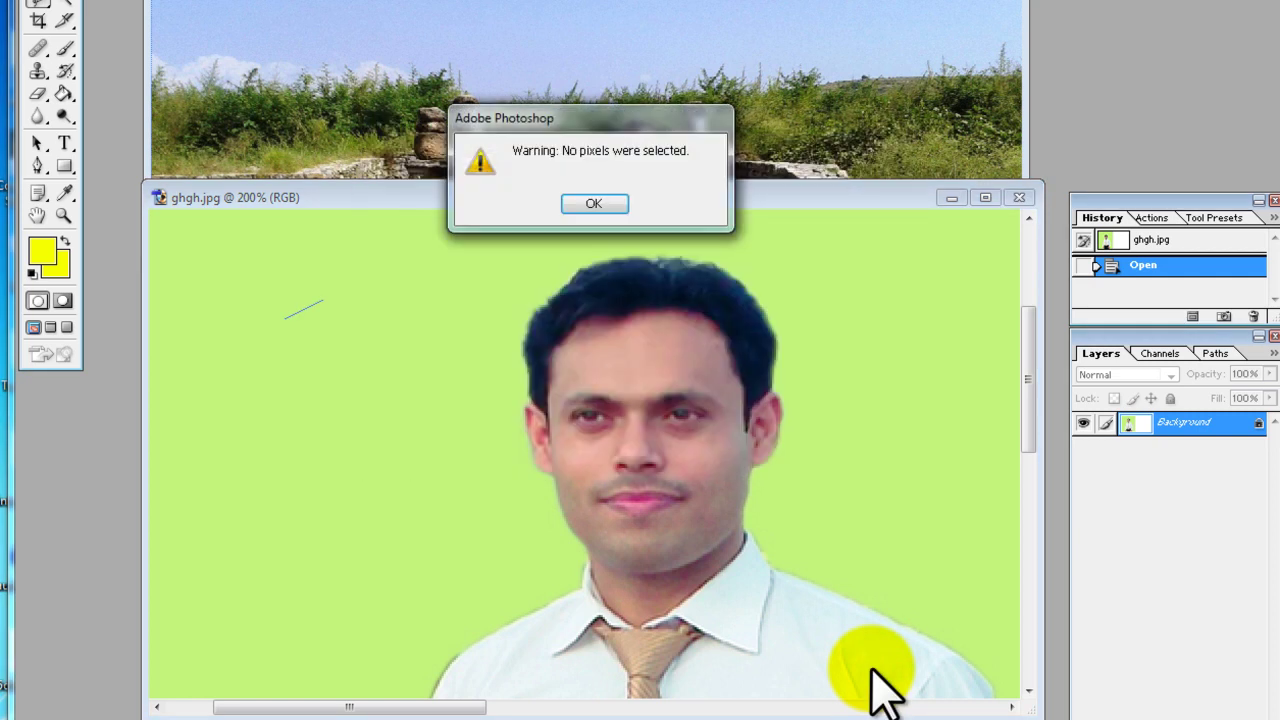
pyautogui.press('Return')
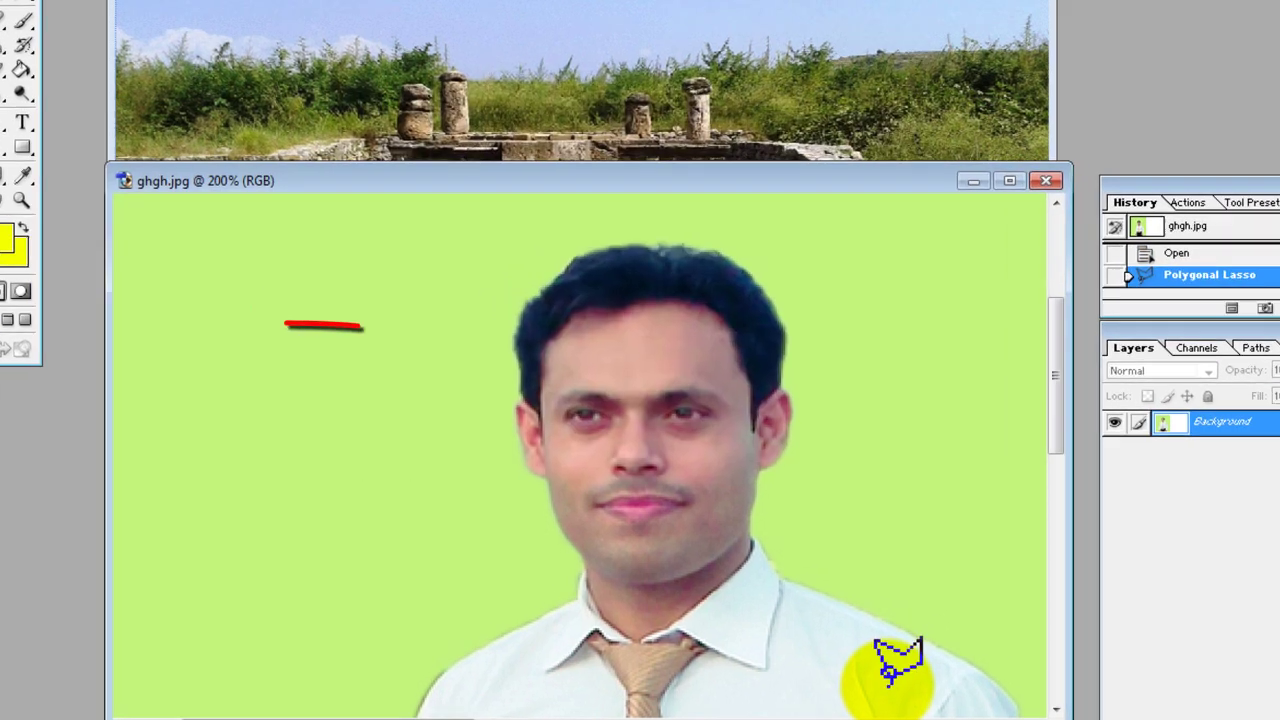
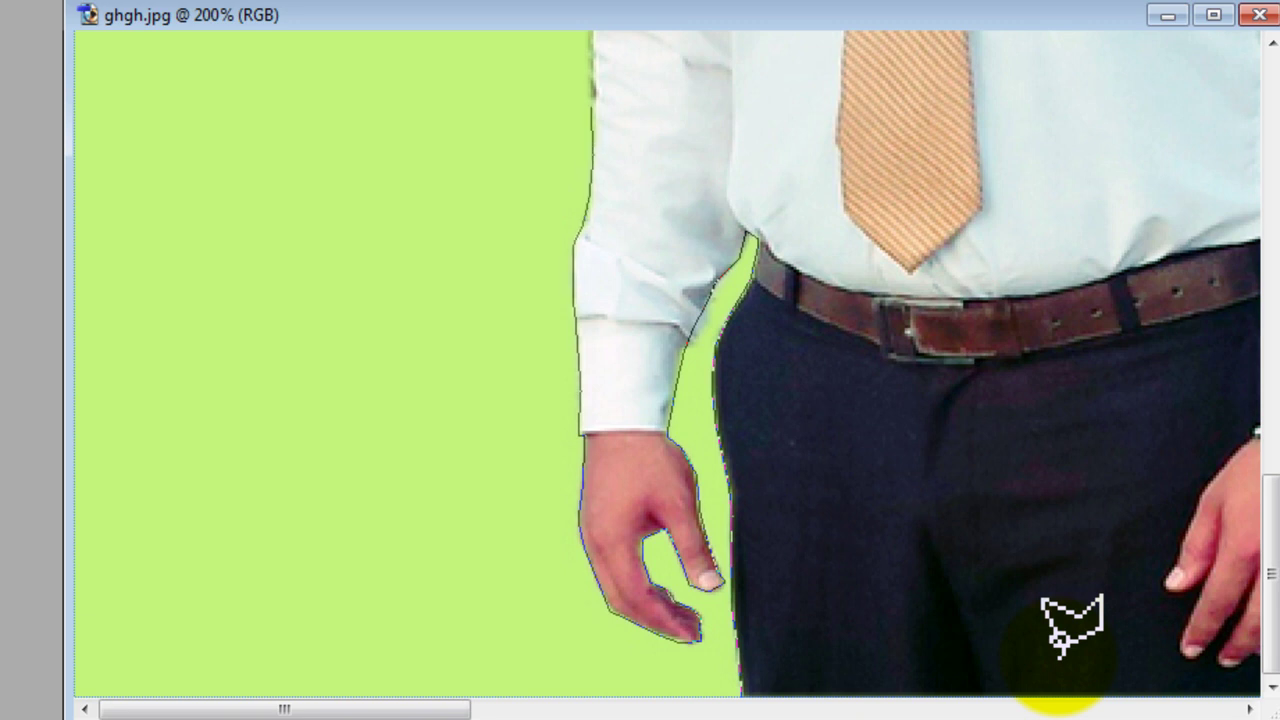
# - Trace the man's outline in ghgh.jpg with the Polygonal Lasso, continuing over the shoulder and around the head, and close the selection
pyautogui.scroll(10, 1060, 656)
pyautogui.scroll(-6, 1060, 656)
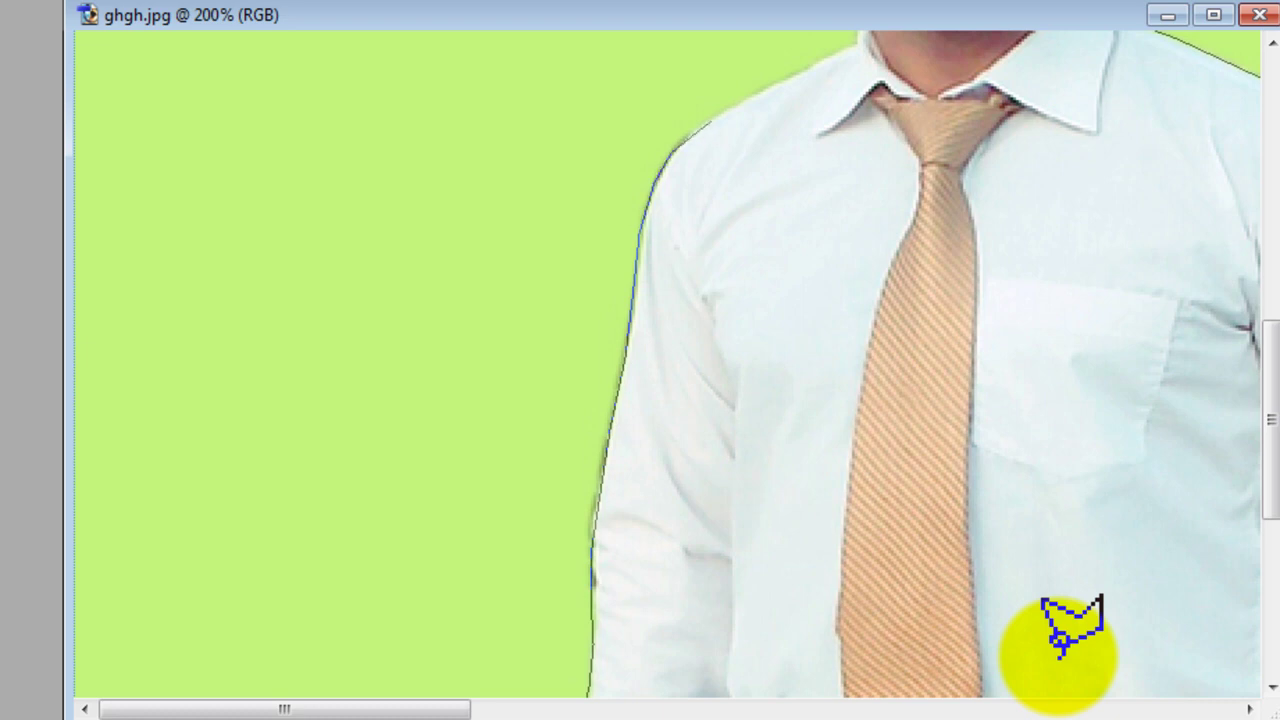
pyautogui.click(712, 118)
pyautogui.click(784, 80)
pyautogui.click(826, 58)
pyautogui.click(856, 46)
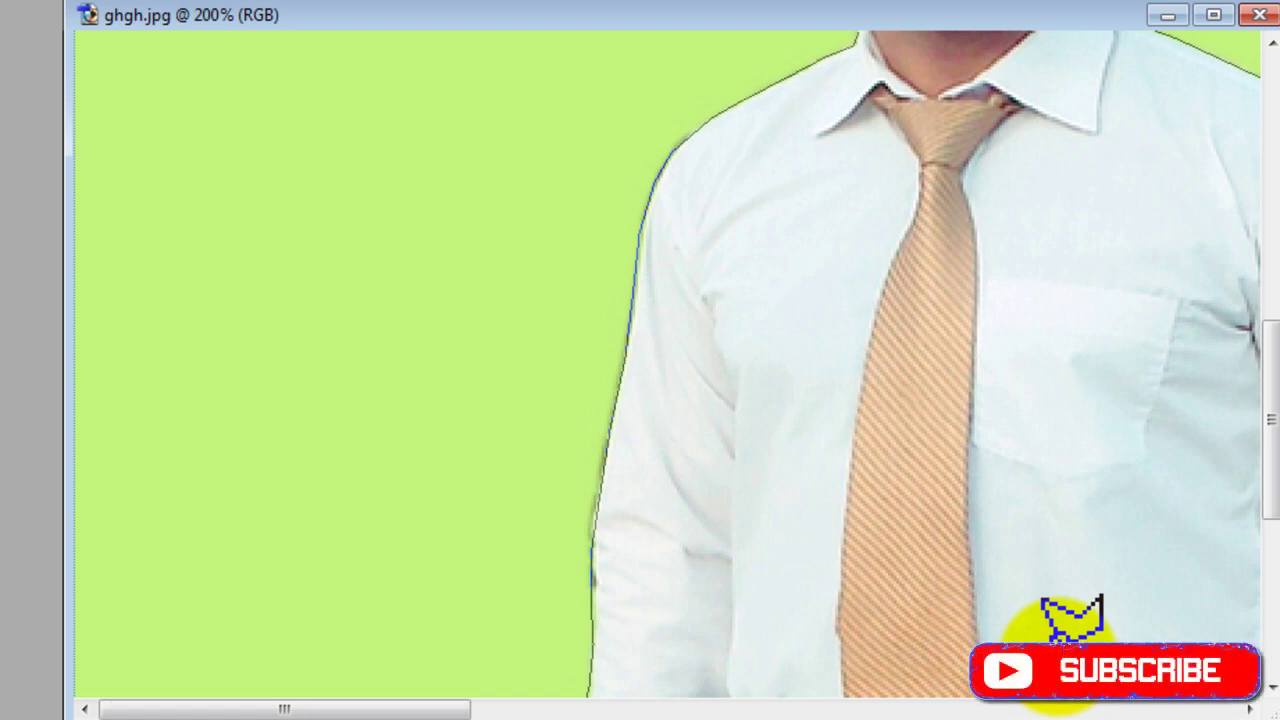
pyautogui.press('pageup')
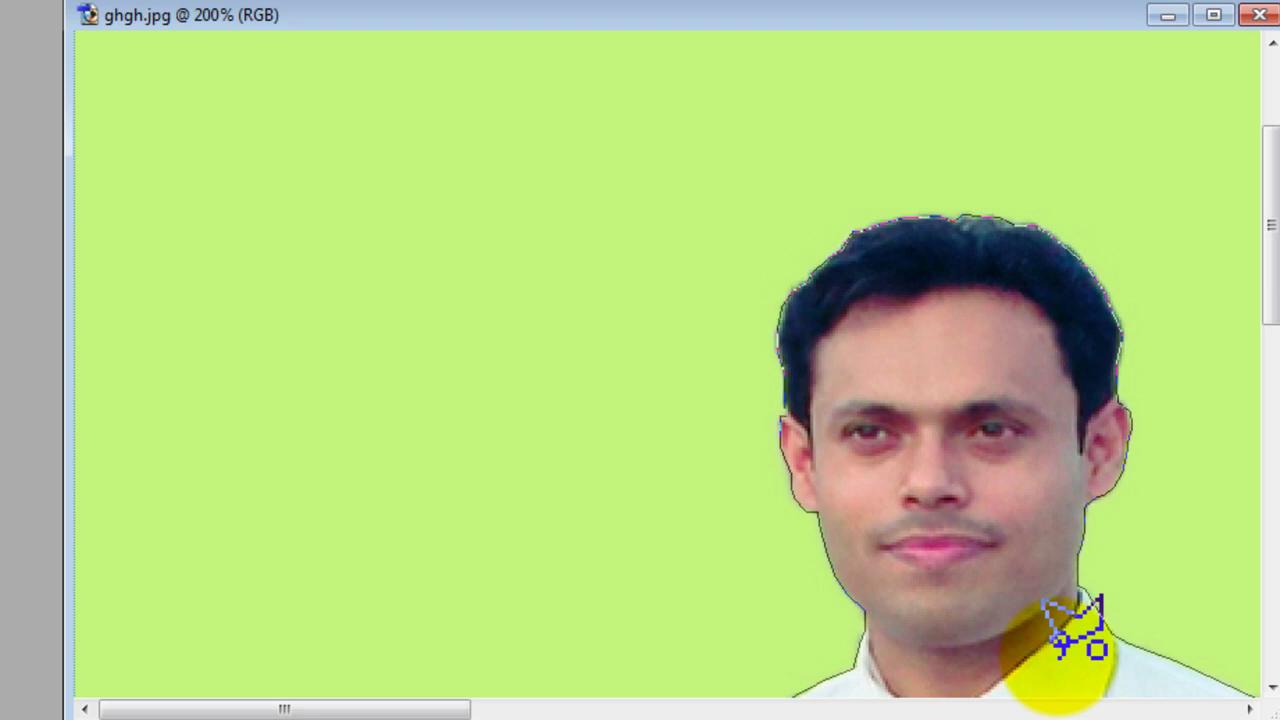
pyautogui.click(1060, 650)
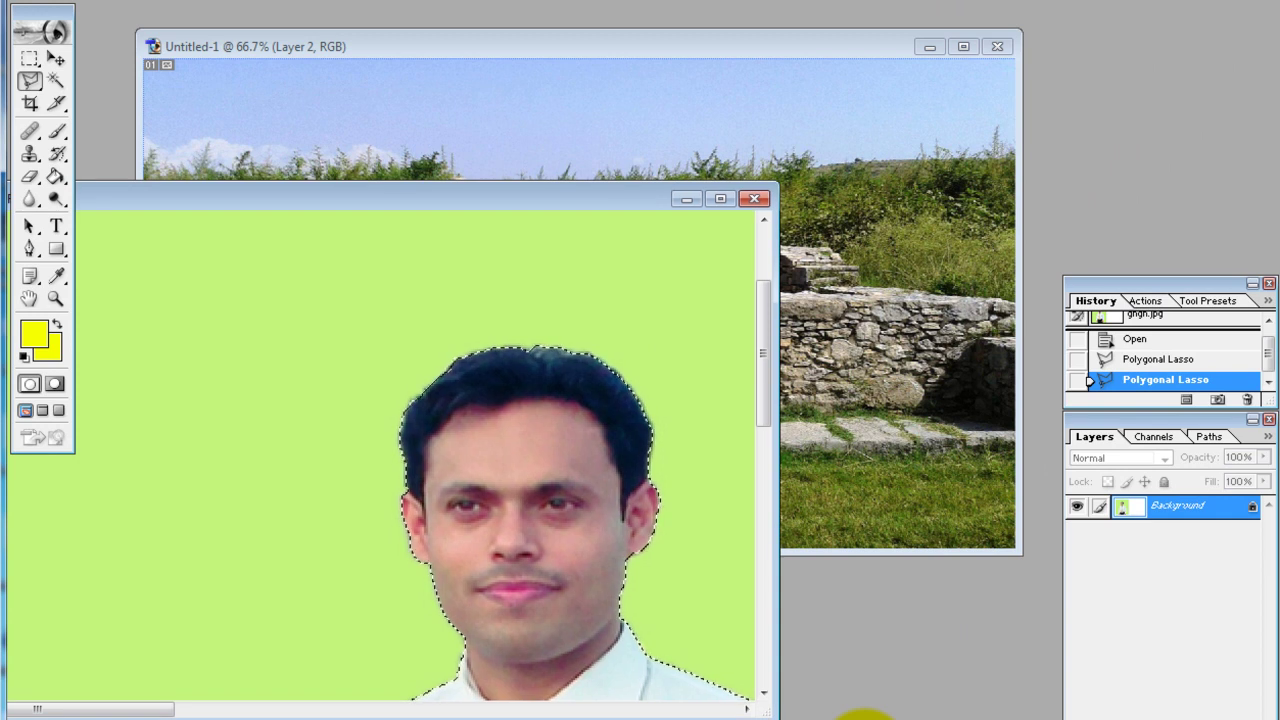
# - Feather the selection around the man by 2 pixels
pyautogui.rightClick(504, 424)
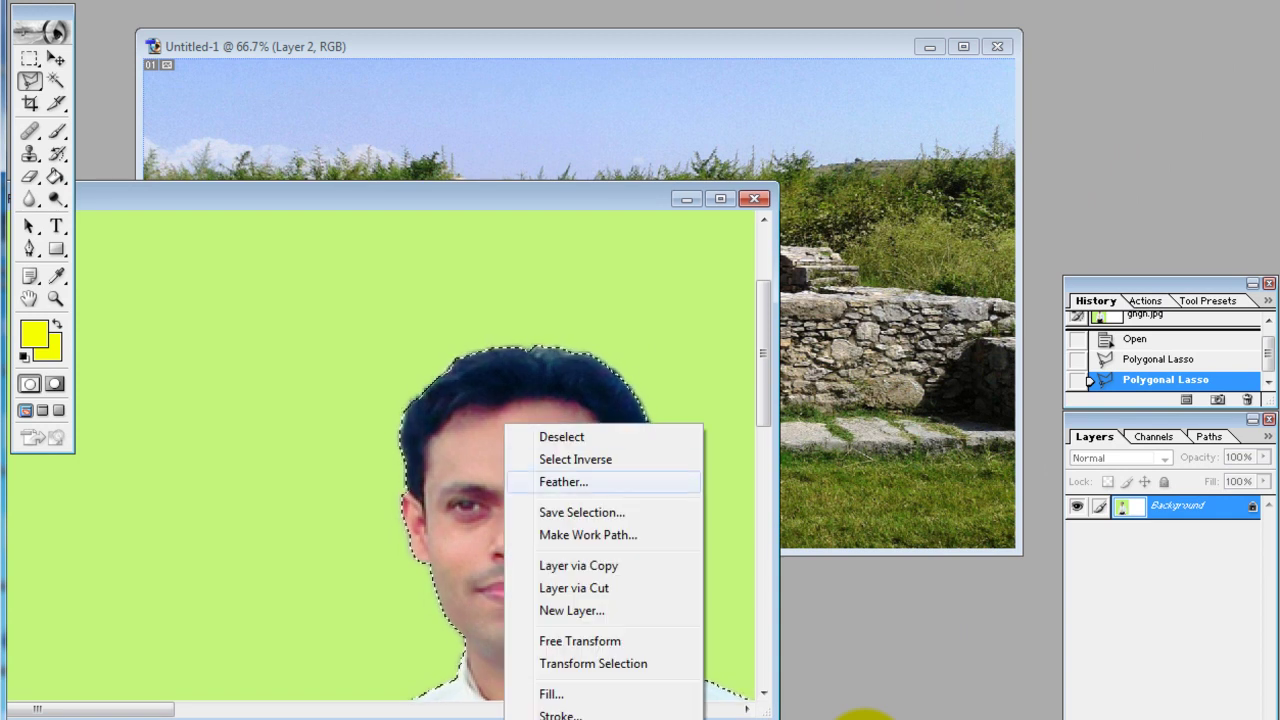
pyautogui.click(563, 481)
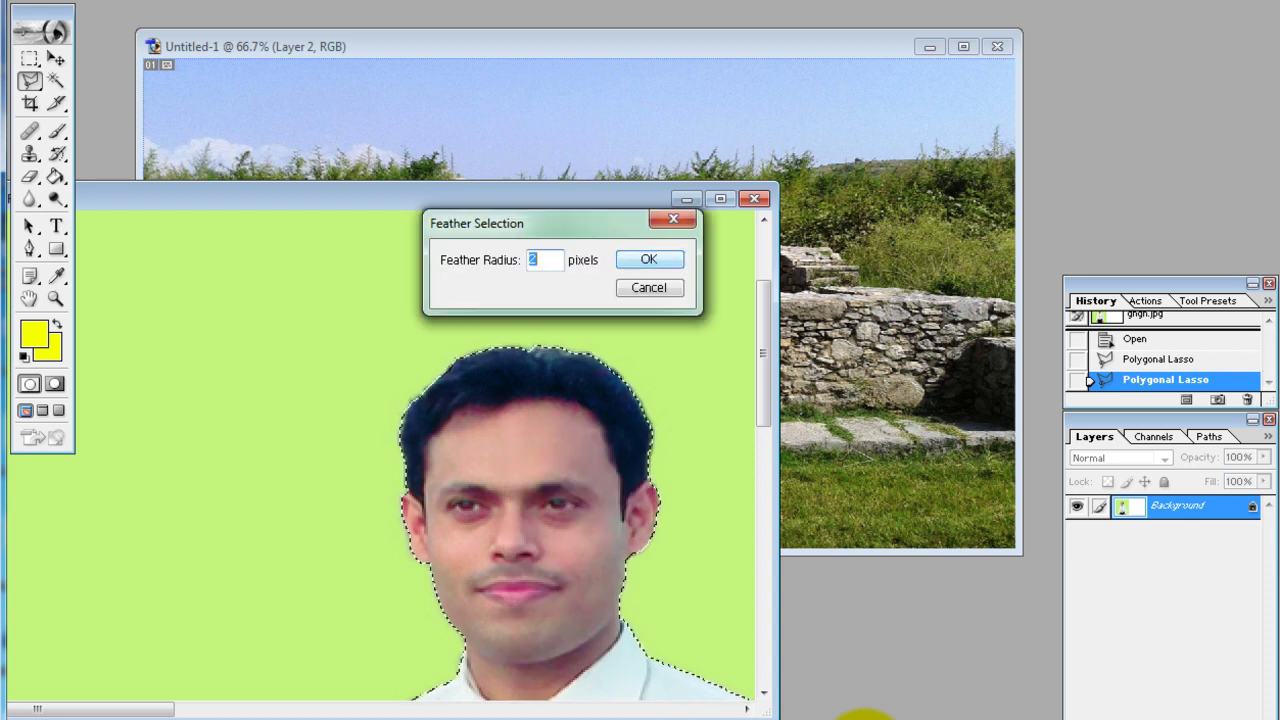
pyautogui.press('Return')
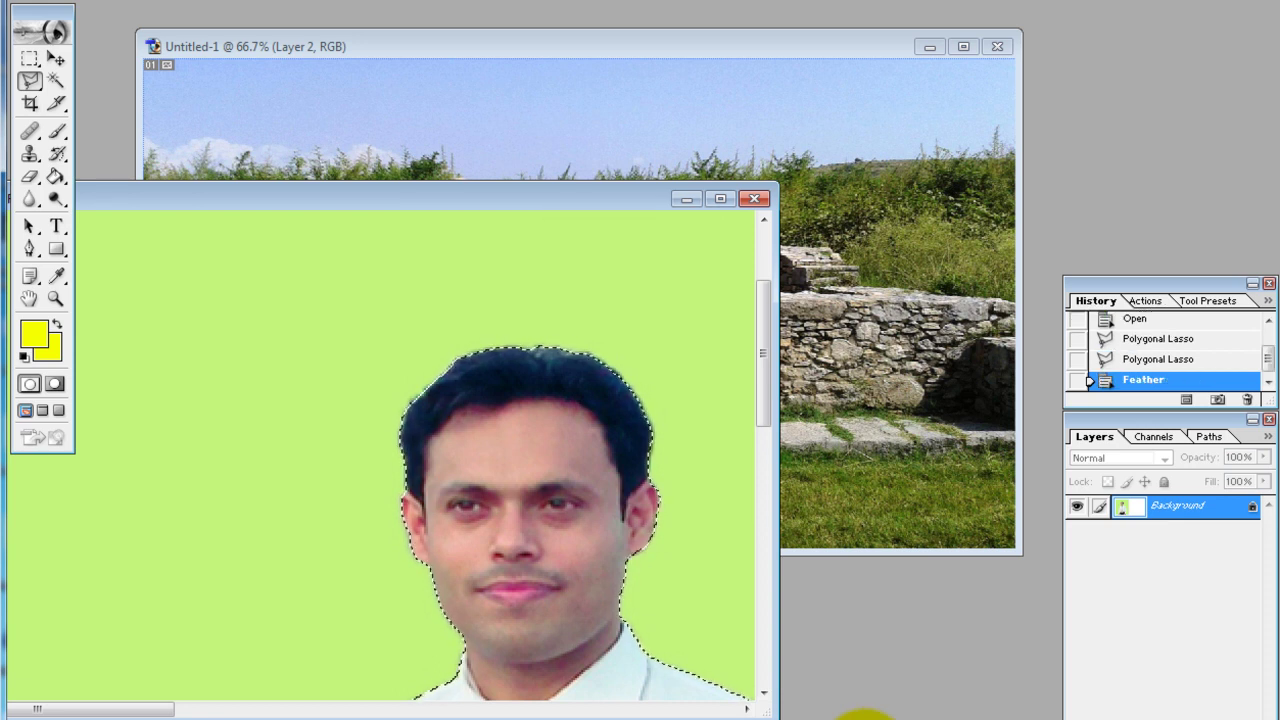
# - Move the ghgh.jpg window lower and copy the selected man into Untitled-1 as a new layer with the Move tool
pyautogui.moveTo(526, 185); pyautogui.dragTo(676, 374)
pyautogui.click(57, 59)
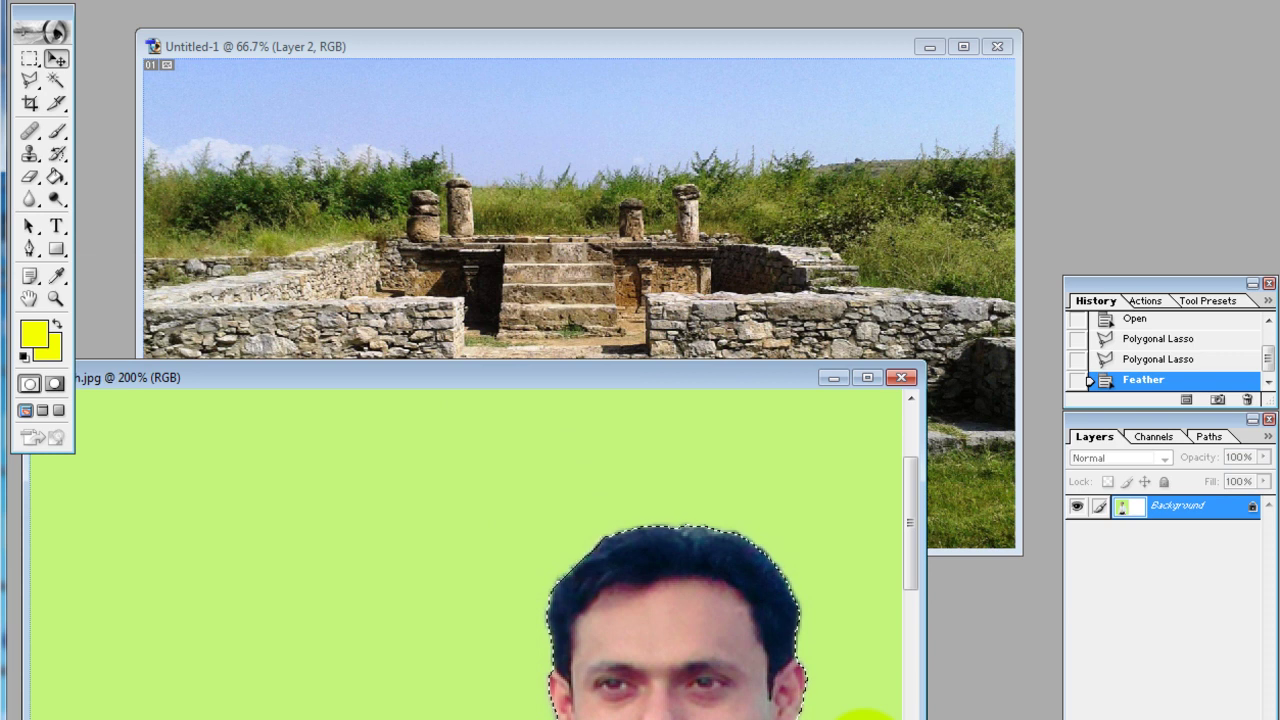
pyautogui.scroll(-3, 480, 550)
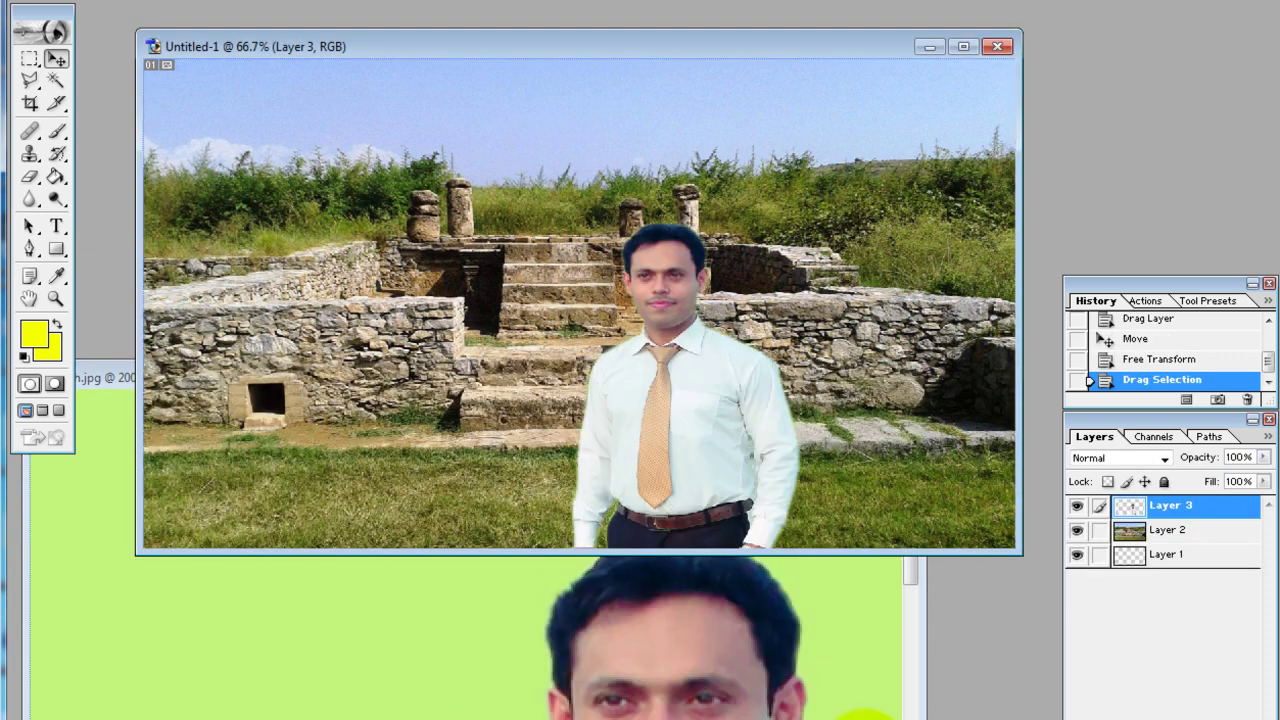
# - Position the man's layer in front of the central steps of the ruins, with his legs meeting the canvas's lower edge
pyautogui.moveTo(680, 420); pyautogui.dragTo(627, 354)
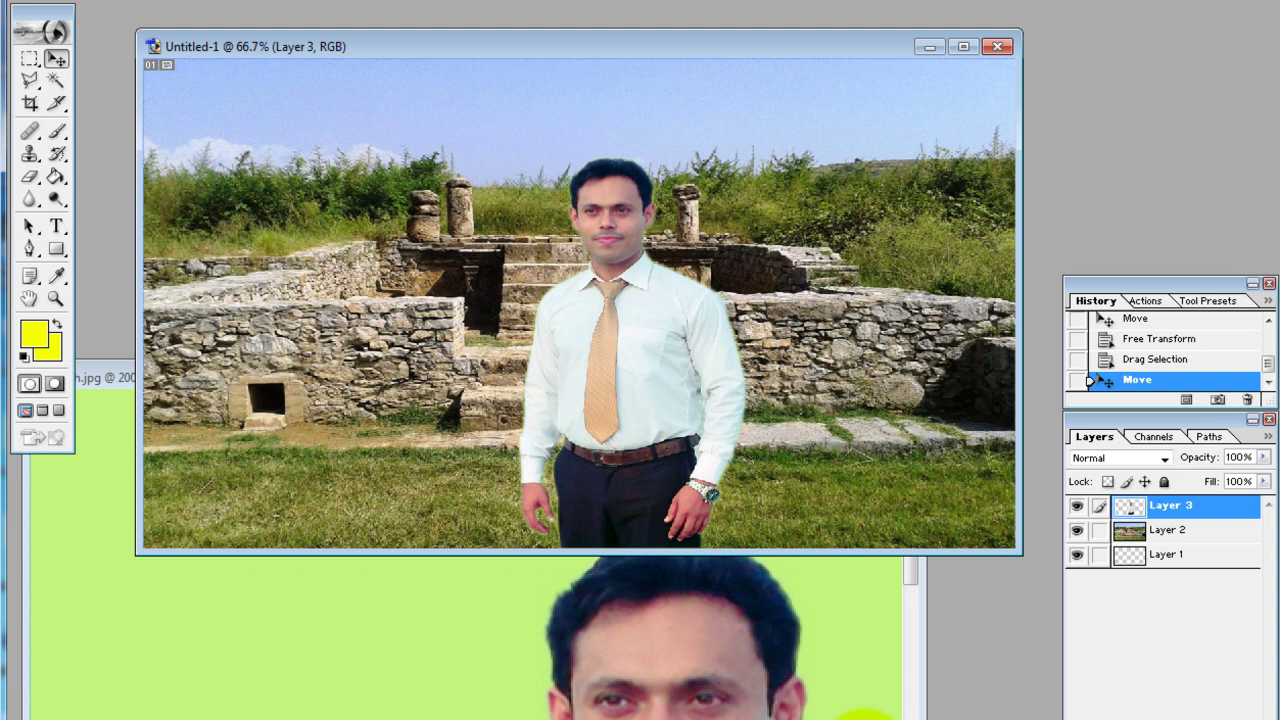
pyautogui.hotkey('shift', 'Right')
pyautogui.hotkey('shift', 'Right')
pyautogui.hotkey('shift', 'Right')
pyautogui.hotkey('shift', 'Right')
pyautogui.hotkey('shift', 'Up')
pyautogui.hotkey('shift', 'Up')
pyautogui.hotkey('shift', 'Up')
pyautogui.hotkey('shift', 'Down')
pyautogui.hotkey('shift', 'Down')
pyautogui.hotkey('shift', 'Down')
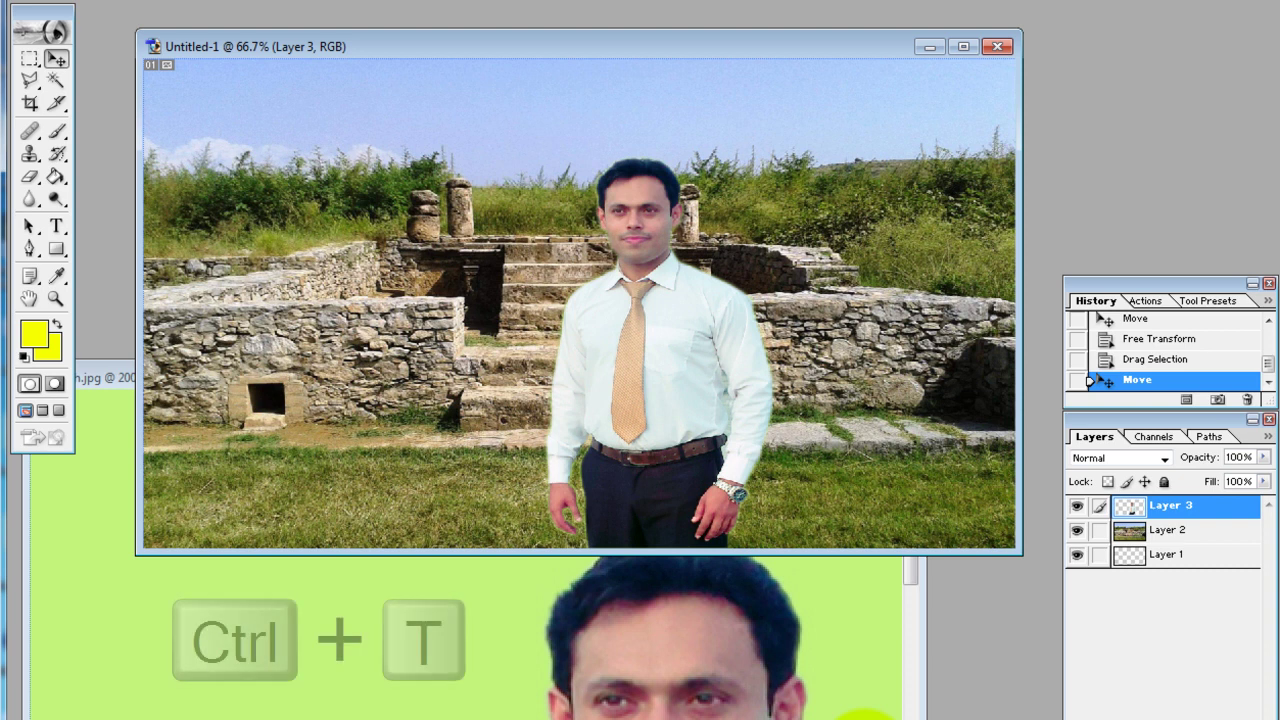
# - Free-transform the man's layer to enlarge him until his head reaches into the sky, narrow him slightly, and apply the transformation
pyautogui.hotkey('ctrl', 't')
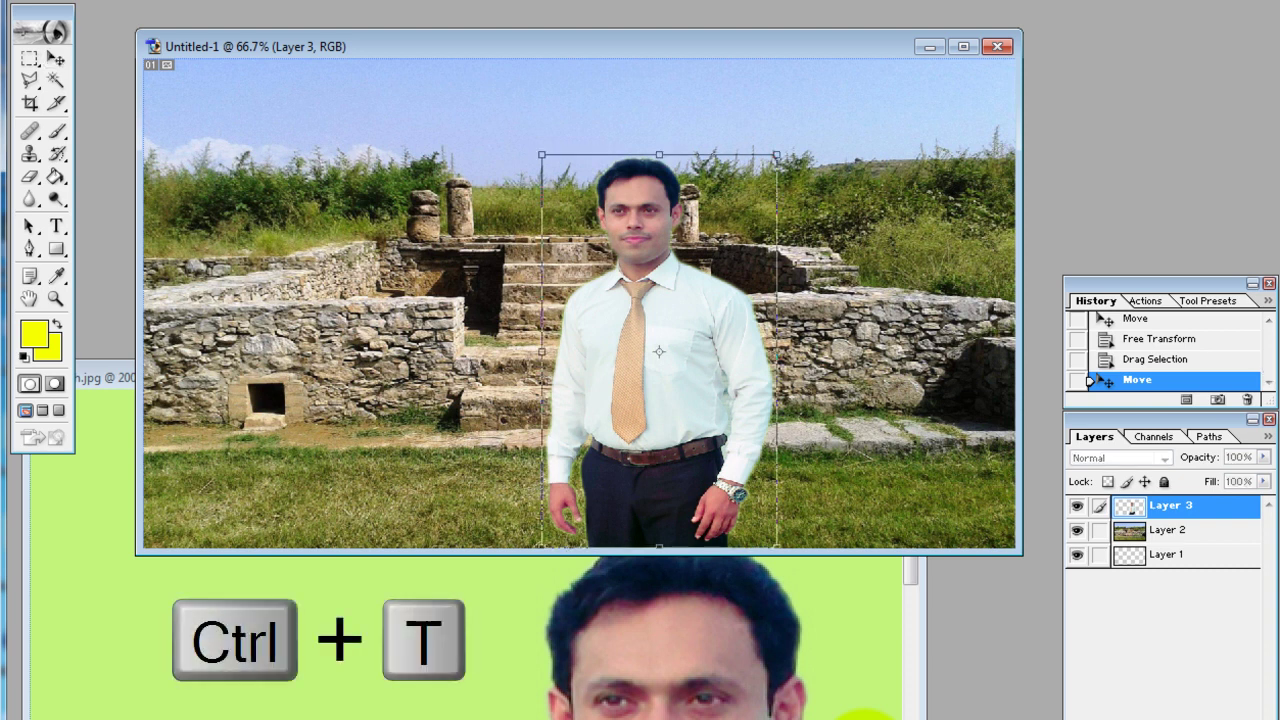
pyautogui.moveTo(541, 155); pyautogui.dragTo(503, 93)
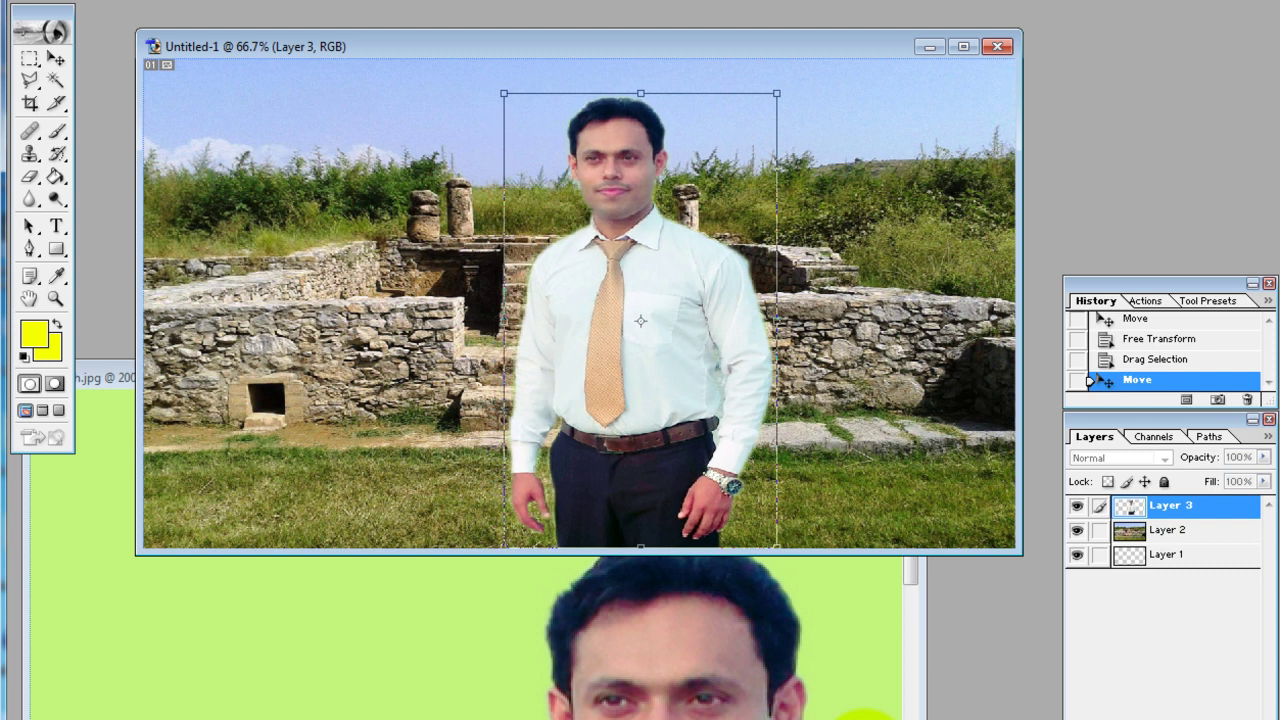
pyautogui.moveTo(777, 321); pyautogui.dragTo(770, 321)
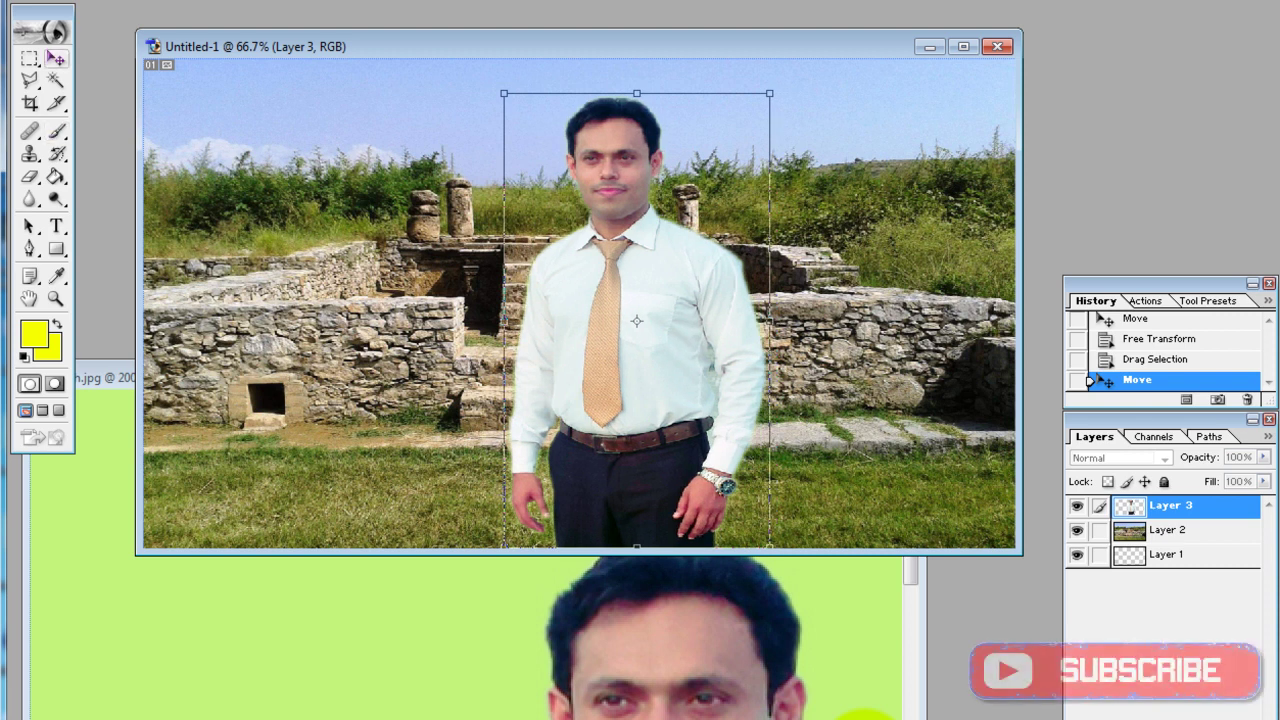
pyautogui.click(55, 59)
pyautogui.press('Return')
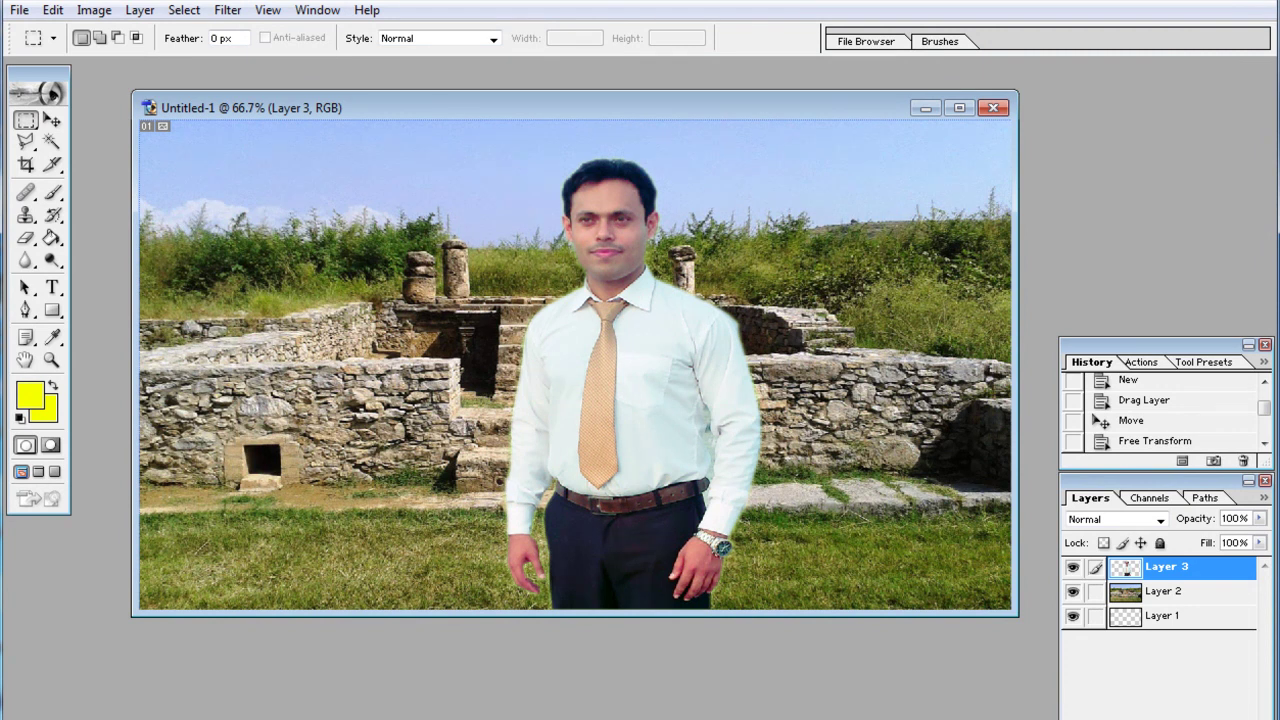
pyautogui.click(139, 10)
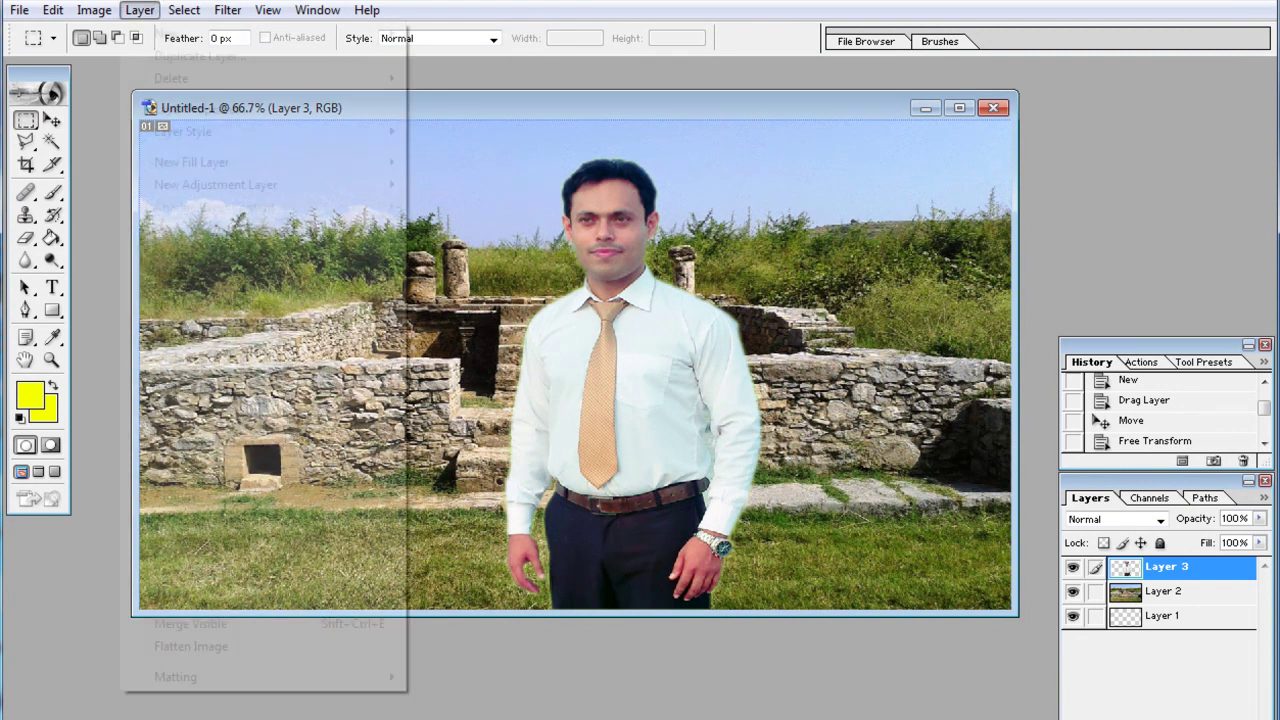
pyautogui.moveTo(184, 10)
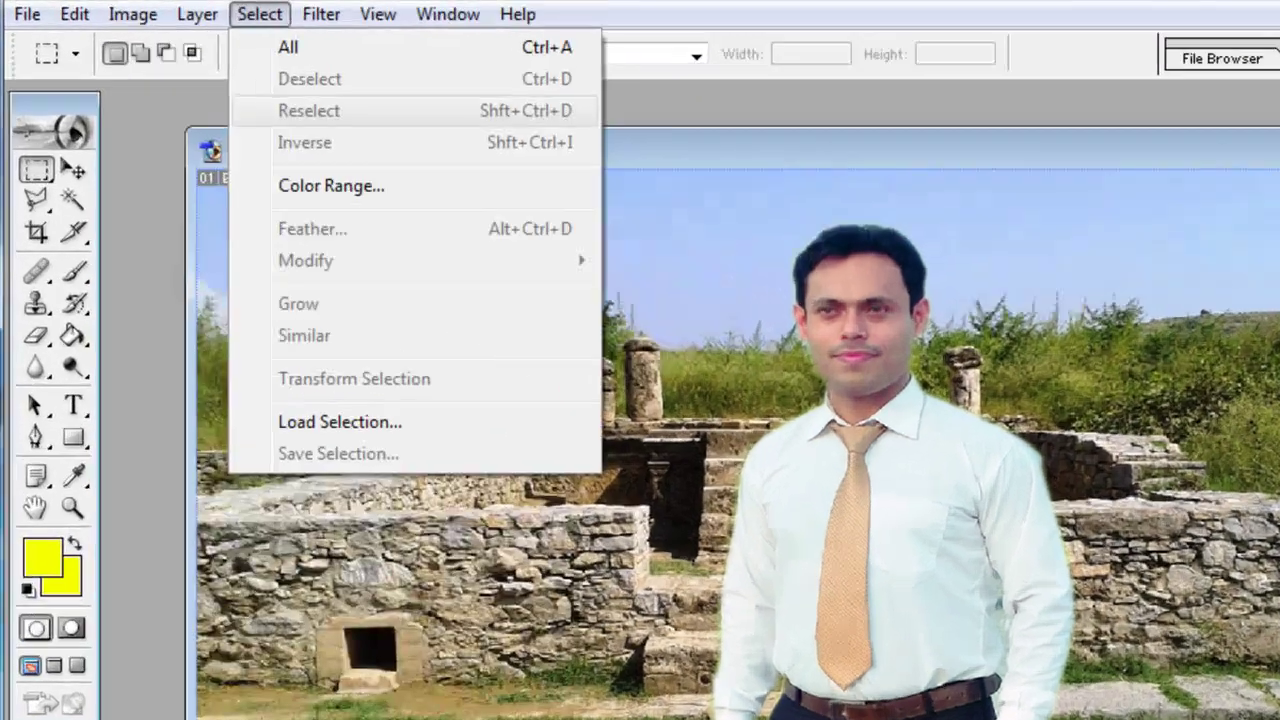
pyautogui.moveTo(321, 14)
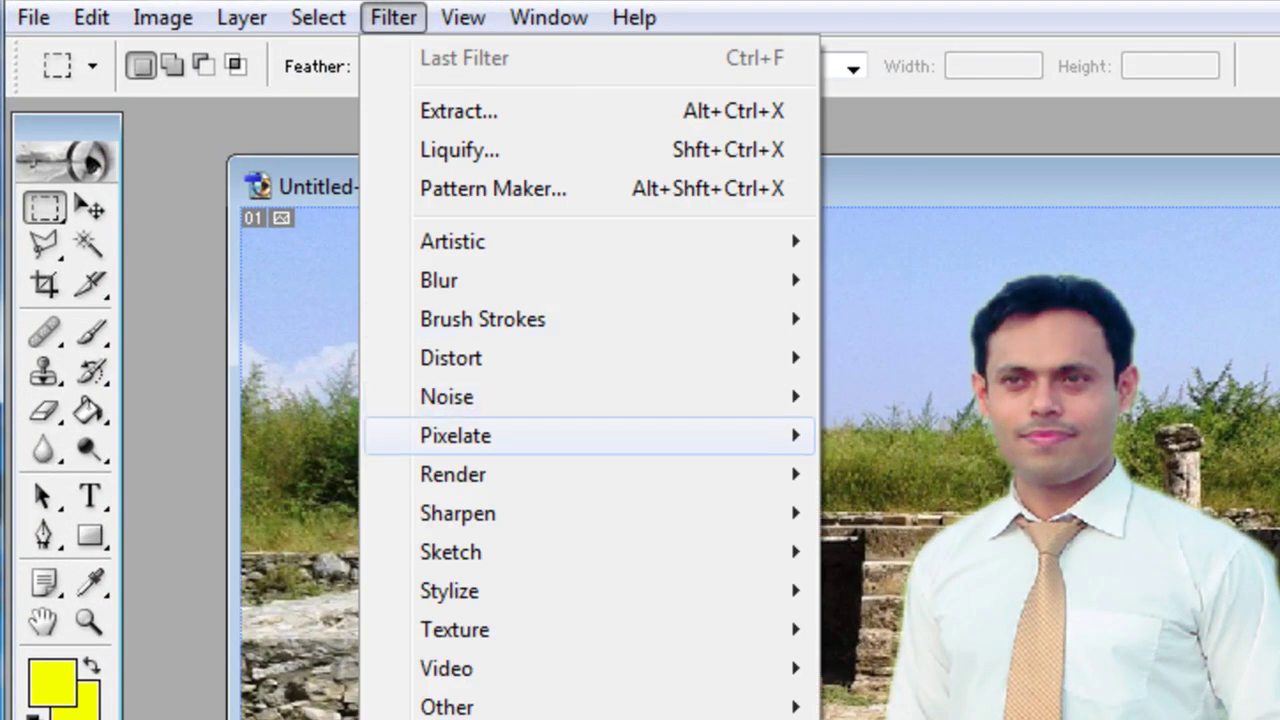
pyautogui.moveTo(458, 514)
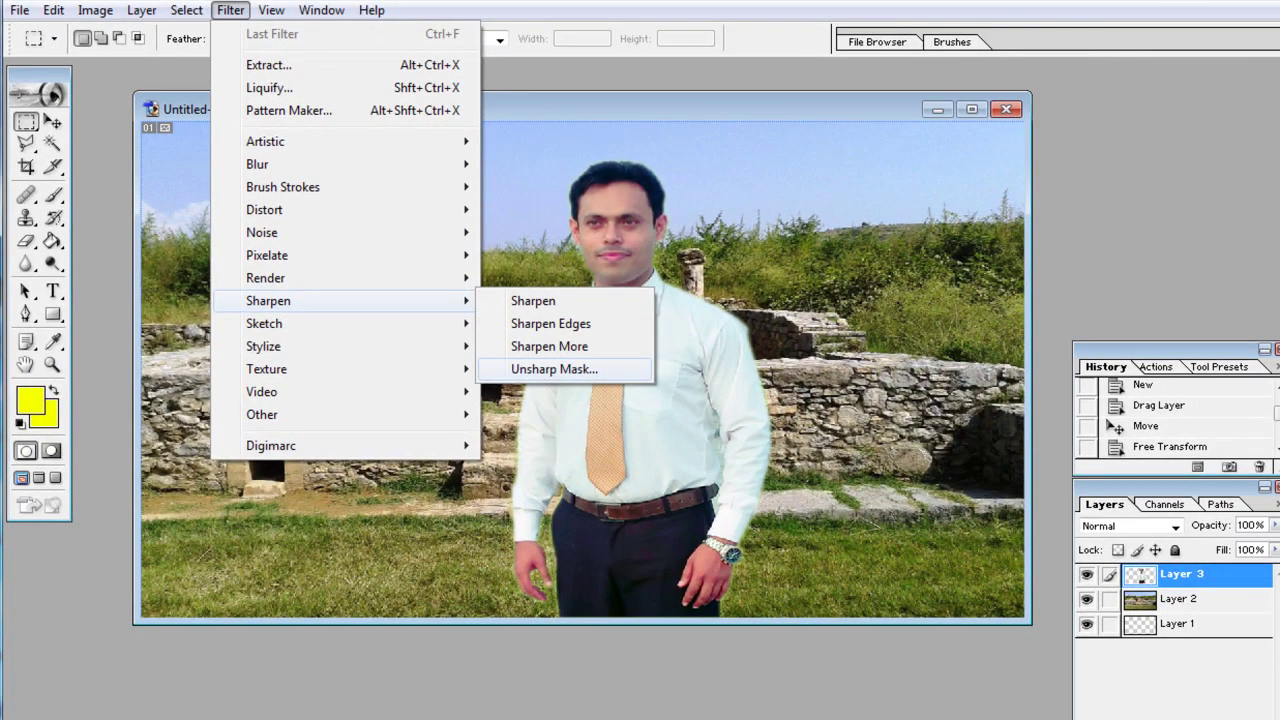
pyautogui.click(556, 369)
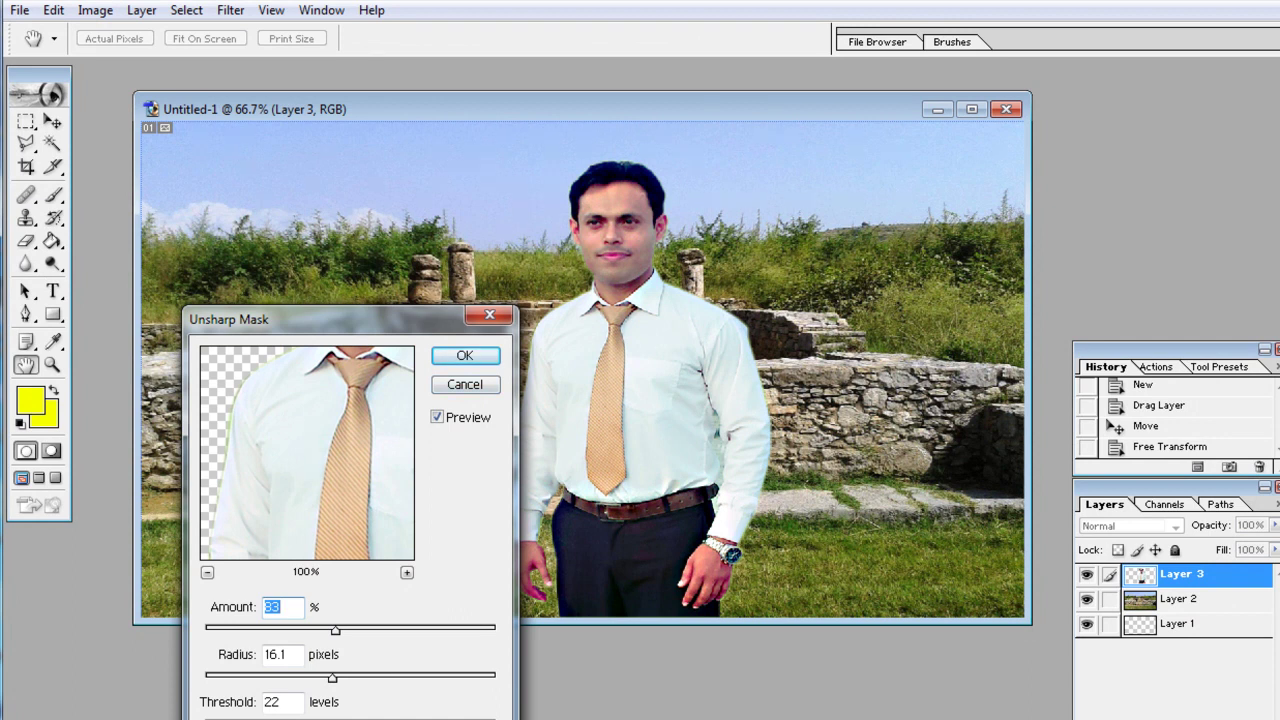
pyautogui.moveTo(330, 319); pyautogui.dragTo(274, 324)
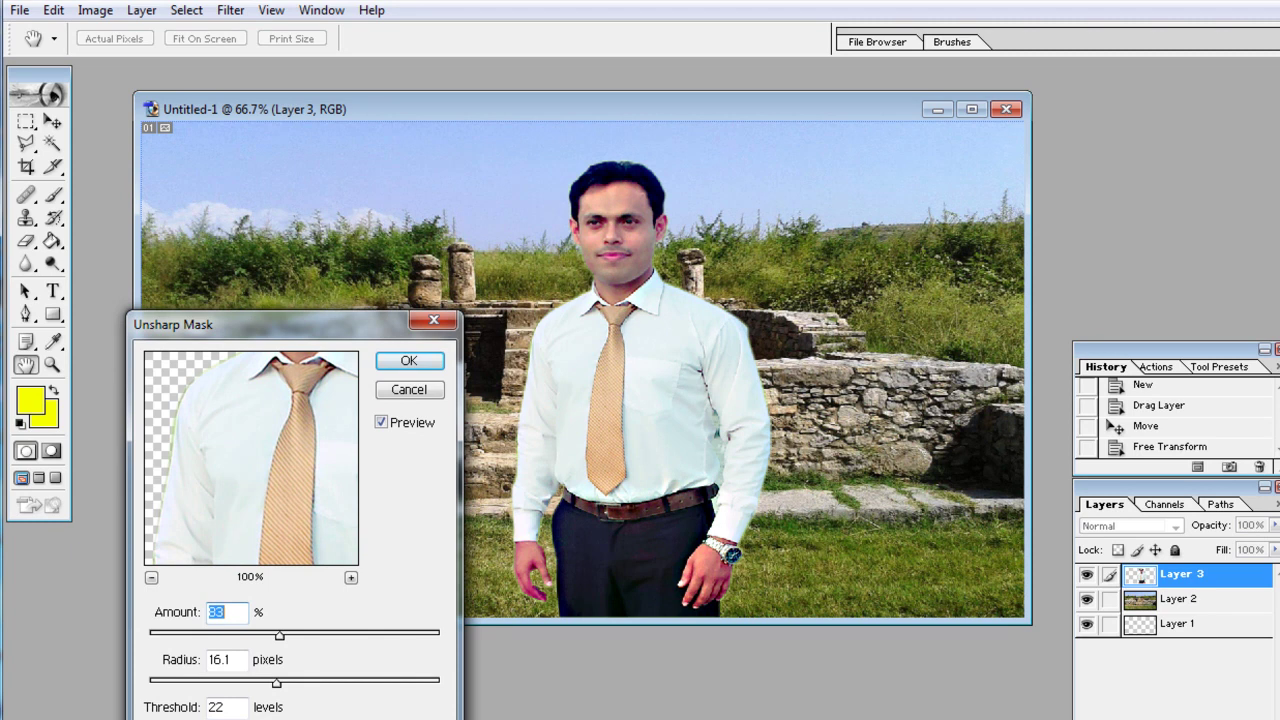
pyautogui.moveTo(280, 636); pyautogui.dragTo(280, 636)
pyautogui.click(409, 390)
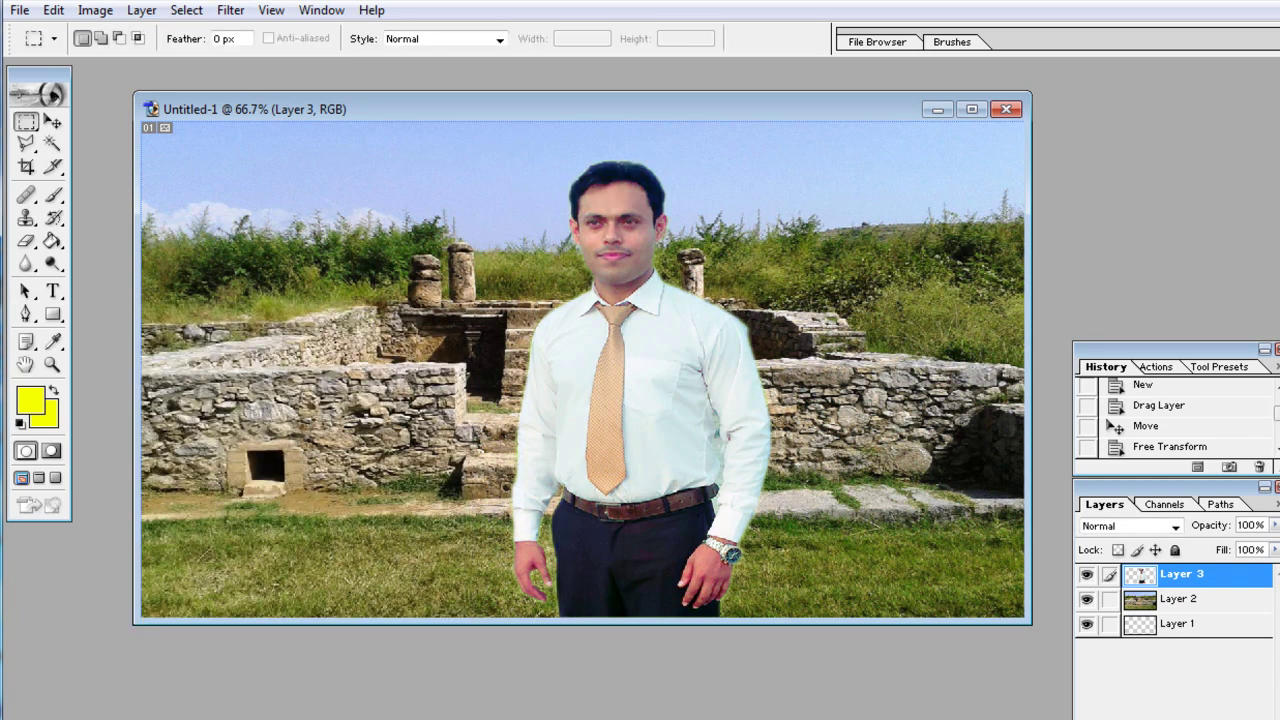
# - Sharpen the man's layer with Unsharp Mask at amount 75%, radius 9.8 pixels and threshold 18 levels
pyautogui.click(230, 10)
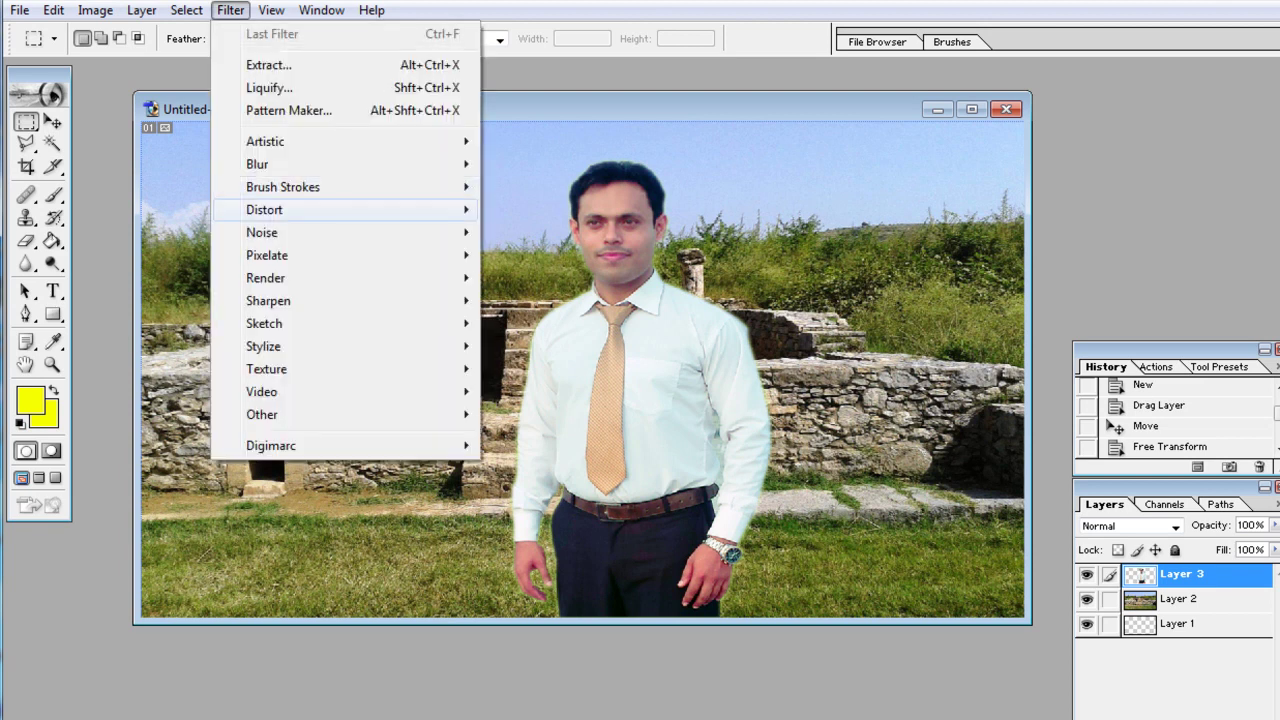
pyautogui.moveTo(268, 255)
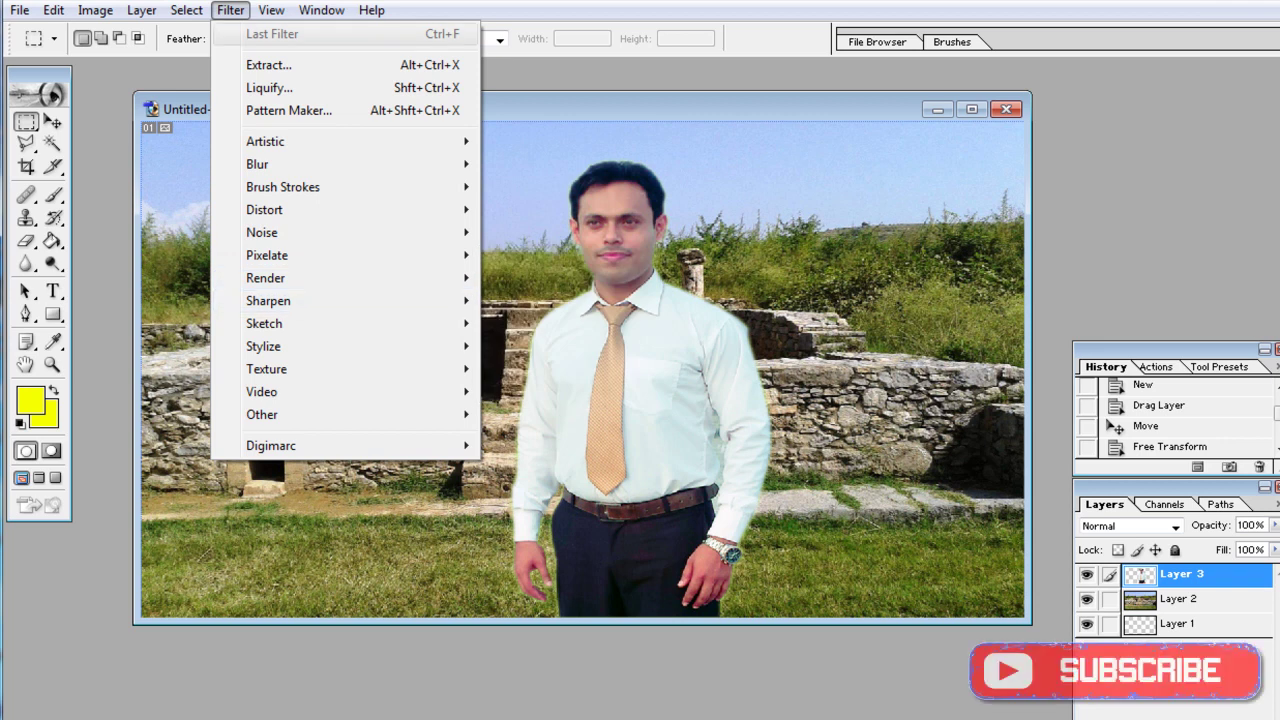
pyautogui.moveTo(268, 300)
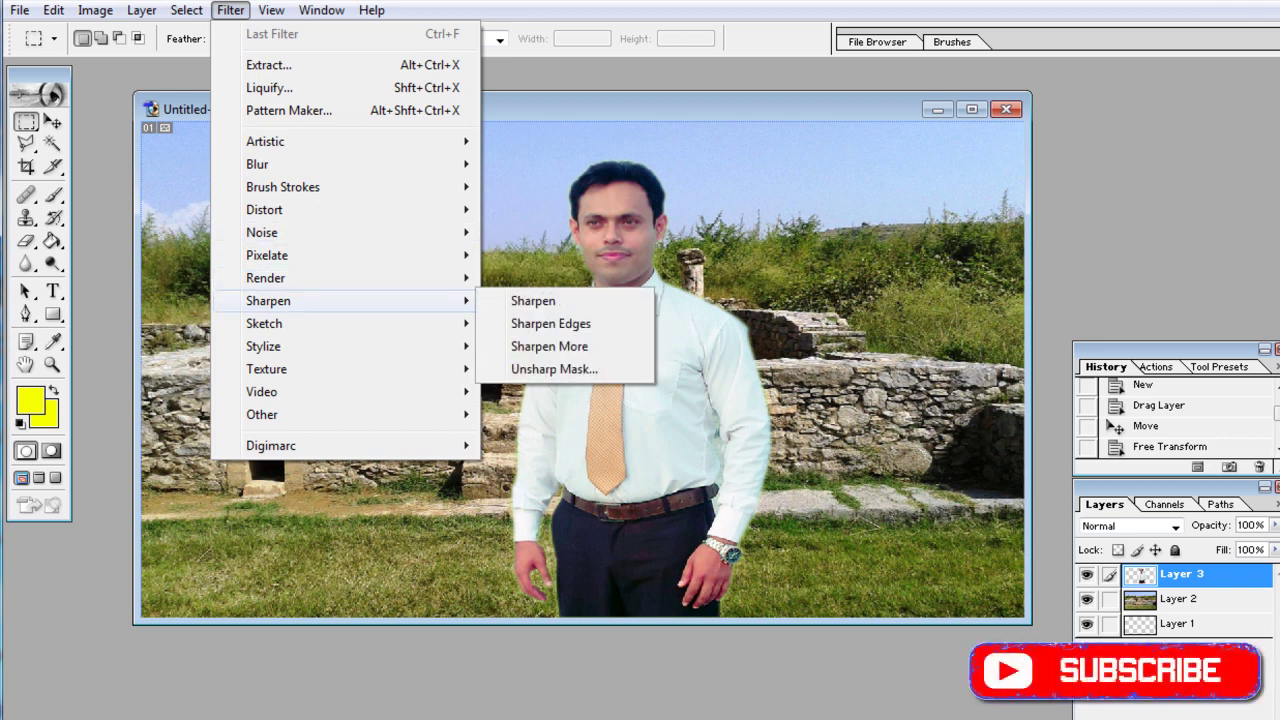
pyautogui.click(554, 369)
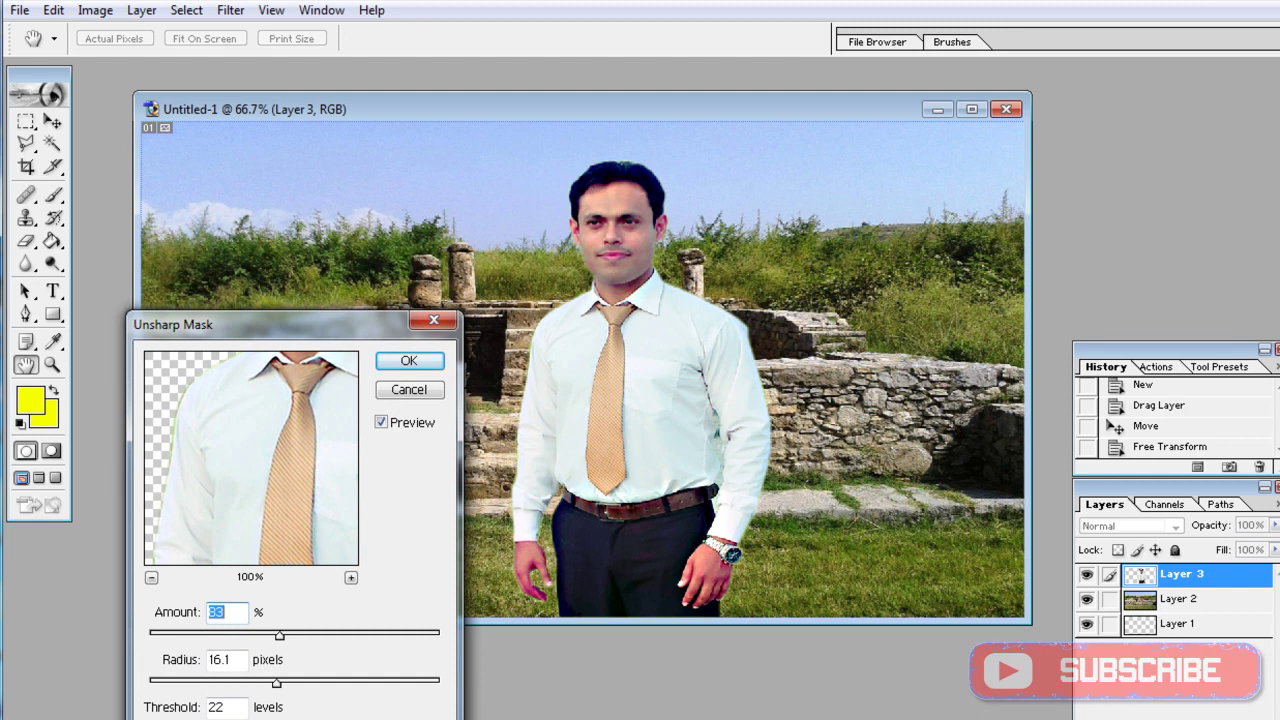
pyautogui.moveTo(280, 636); pyautogui.dragTo(267, 636)
pyautogui.moveTo(277, 684); pyautogui.dragTo(265, 684)
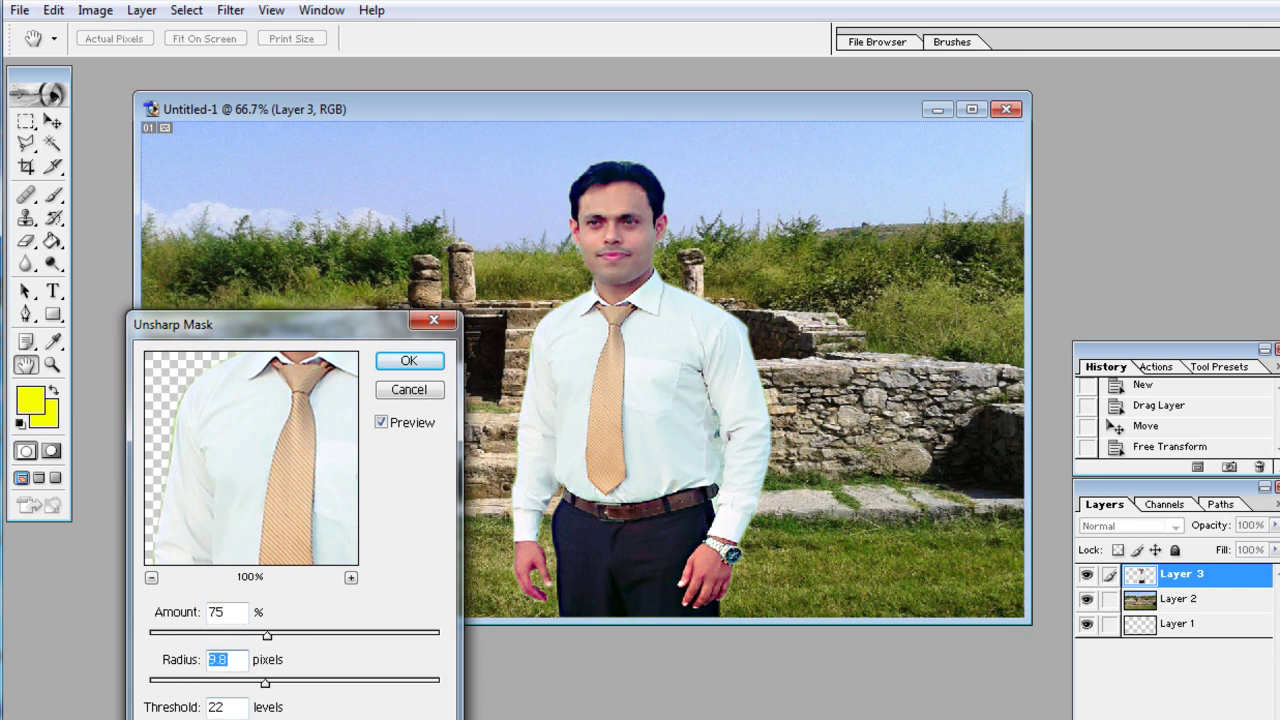
pyautogui.click(227, 707)
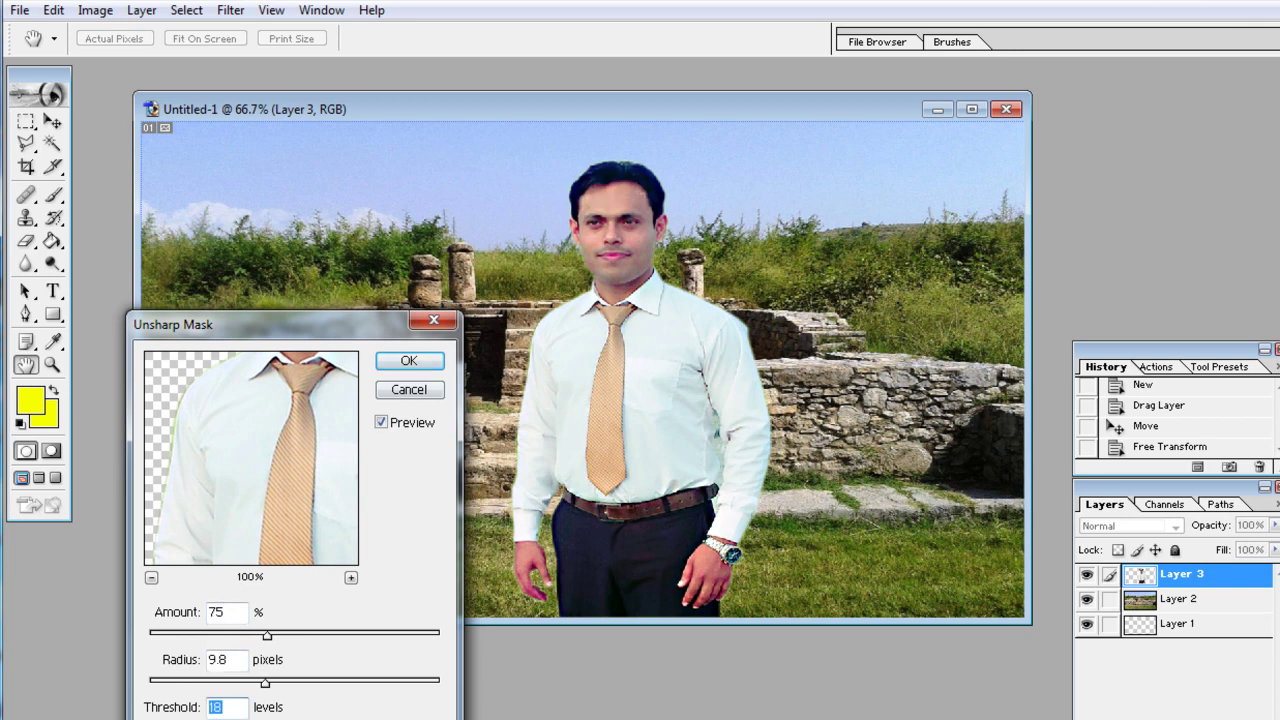
pyautogui.click(409, 361)
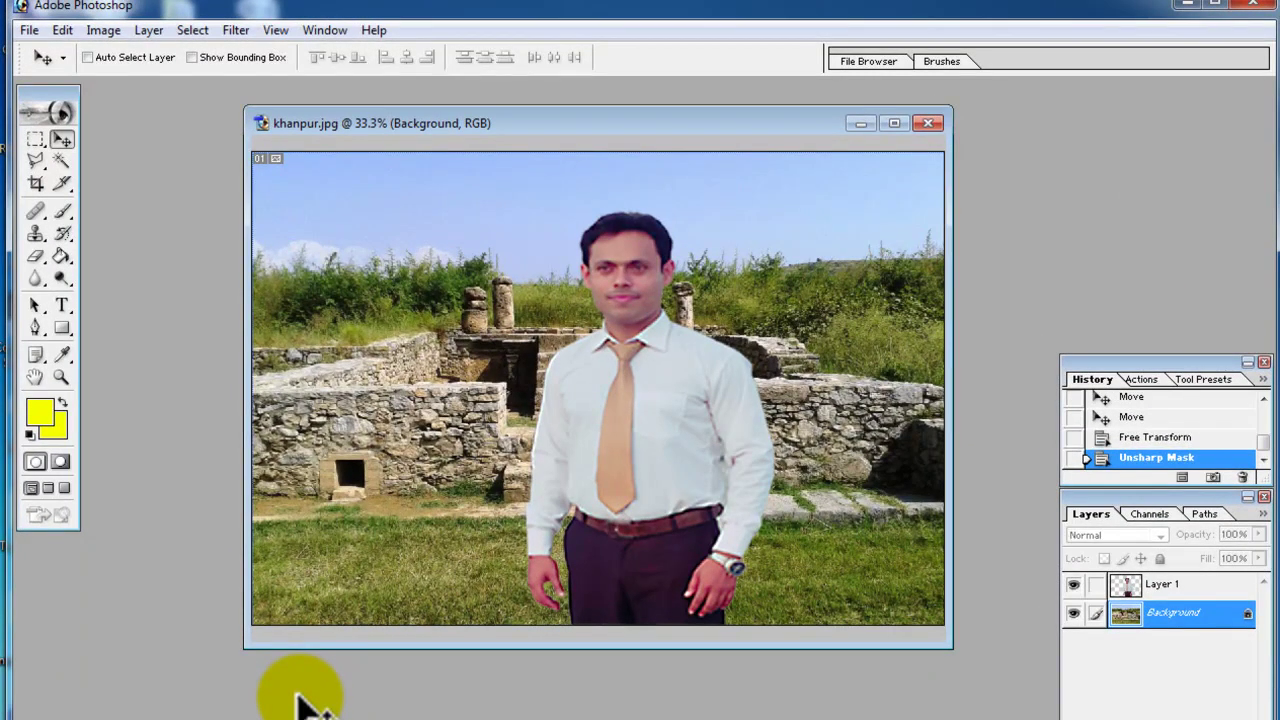
# - Save the khanpur composite as a JPEG copy named khanpur copy.jpg in the Background Change in Adobe folder
pyautogui.press('alt')
pyautogui.hotkey('alt', 'f')
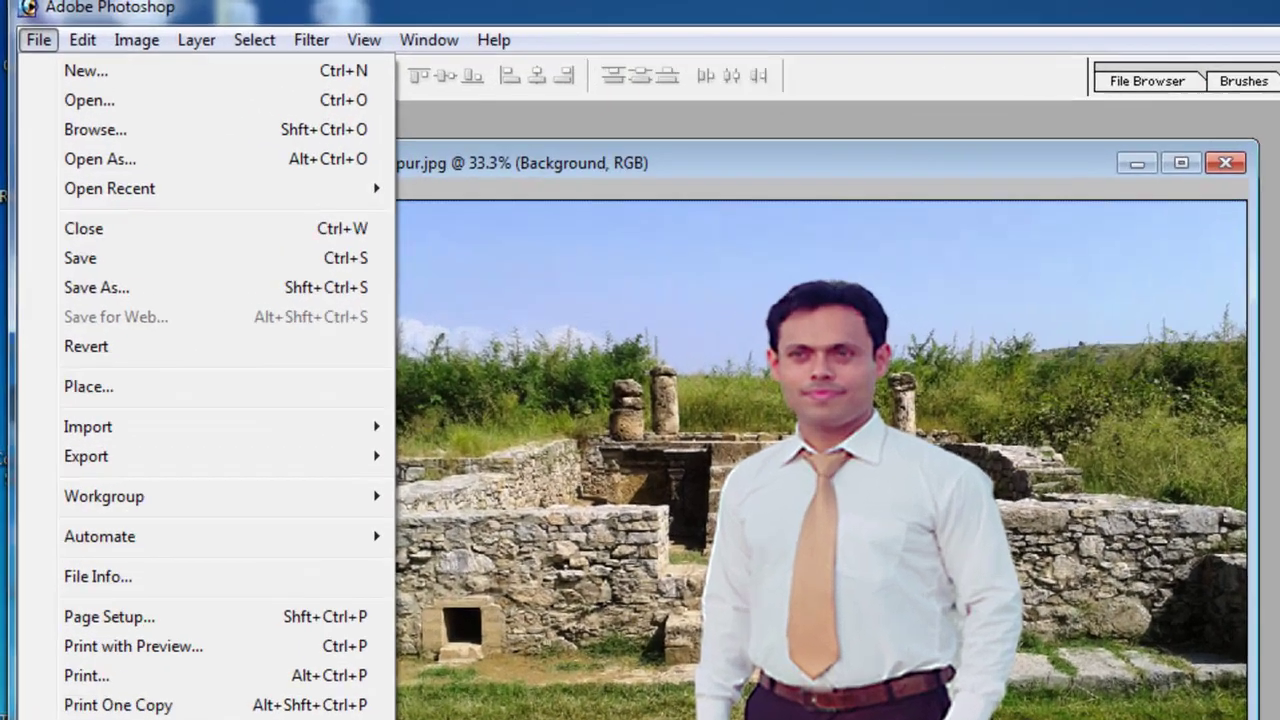
pyautogui.press('Down')
pyautogui.press('Down')
pyautogui.press('Down')
pyautogui.press('Down')
pyautogui.press('Down')
pyautogui.press('Down')
pyautogui.press('Down')
pyautogui.press('Down')
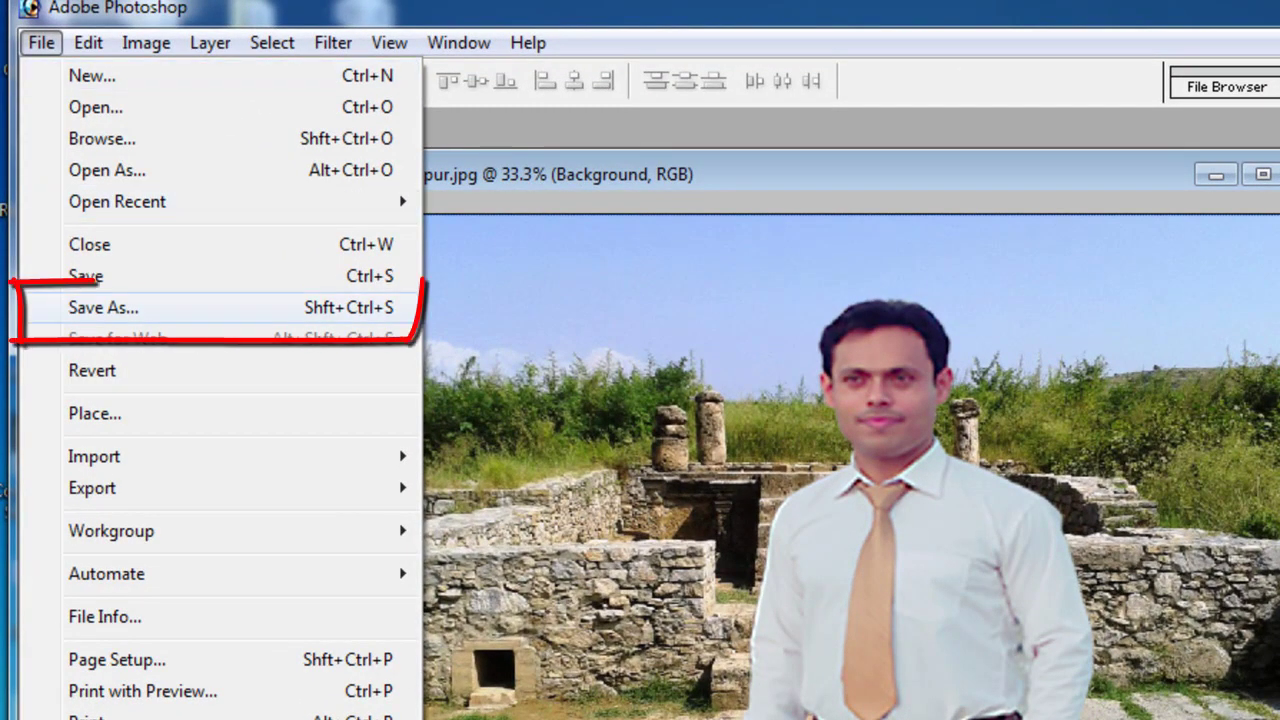
pyautogui.press('Return')
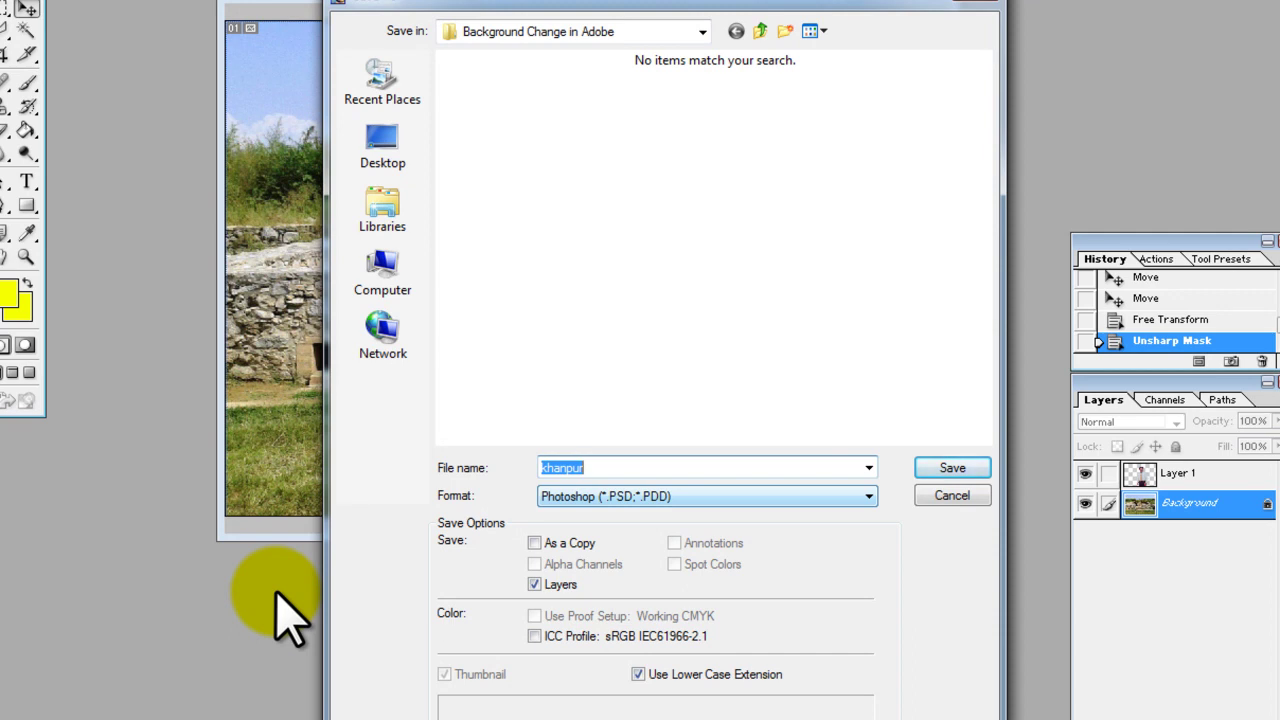
pyautogui.press('Tab')
pyautogui.hotkey('alt', 'Down')
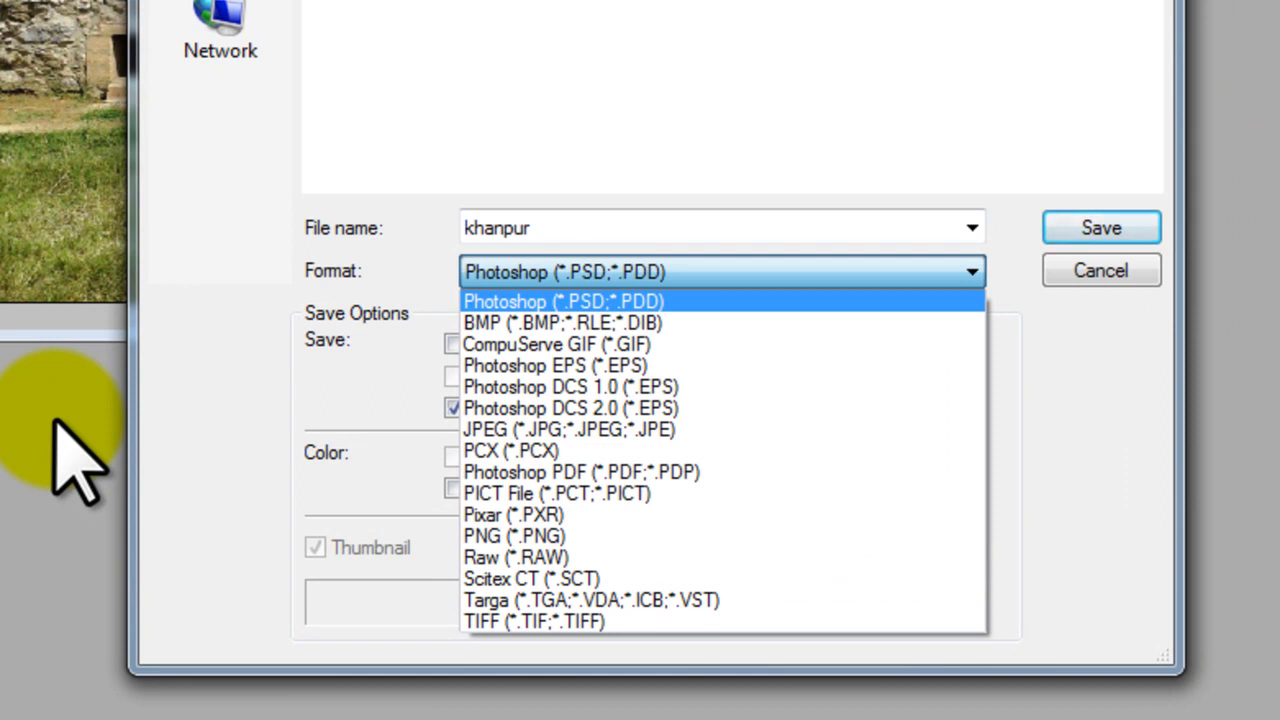
pyautogui.press('Down')
pyautogui.press('Down')
pyautogui.press('Down')
pyautogui.press('Down')
pyautogui.press('Down')
pyautogui.press('Down')
pyautogui.press('Down')
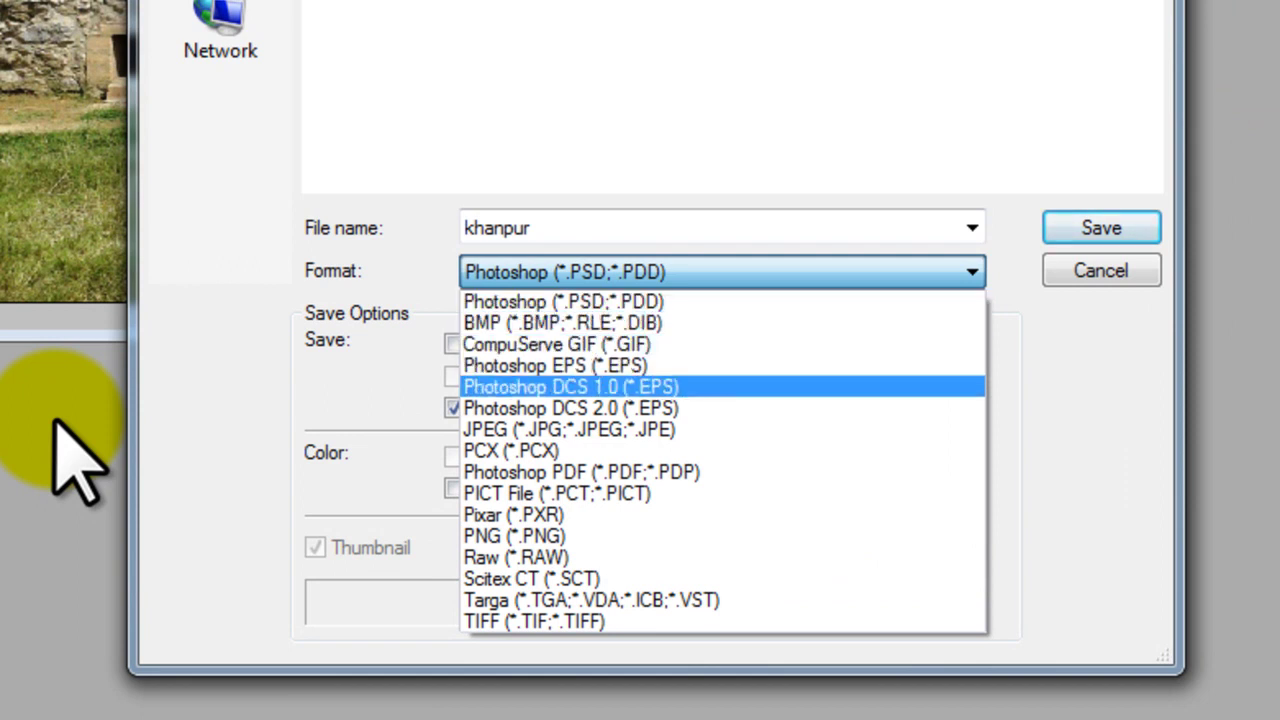
pyautogui.press('Up')
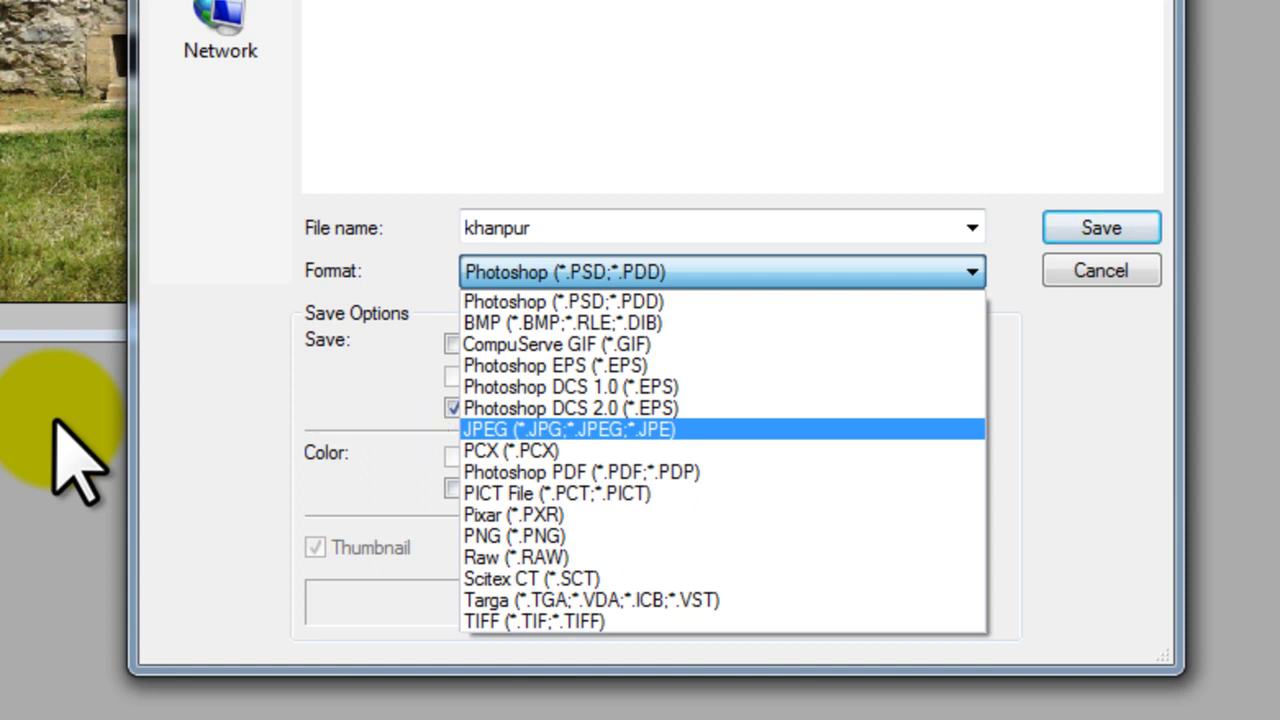
pyautogui.press('Return')
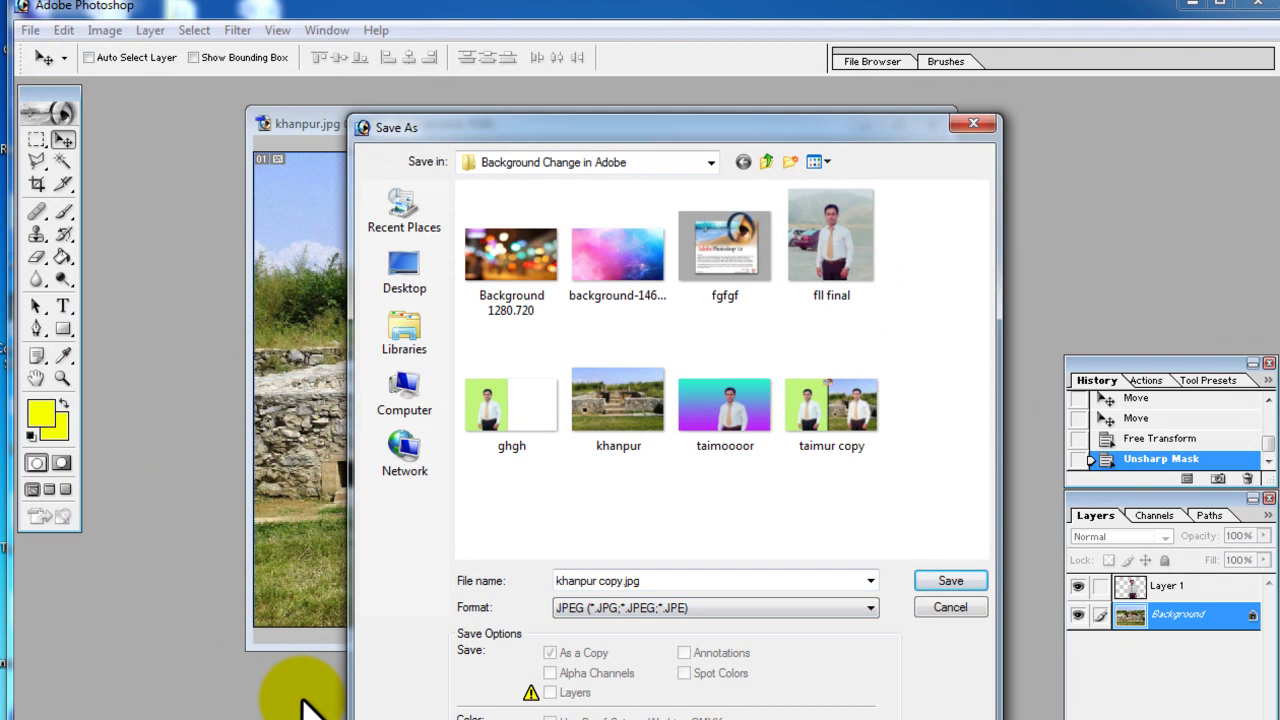
pyautogui.press('Return')
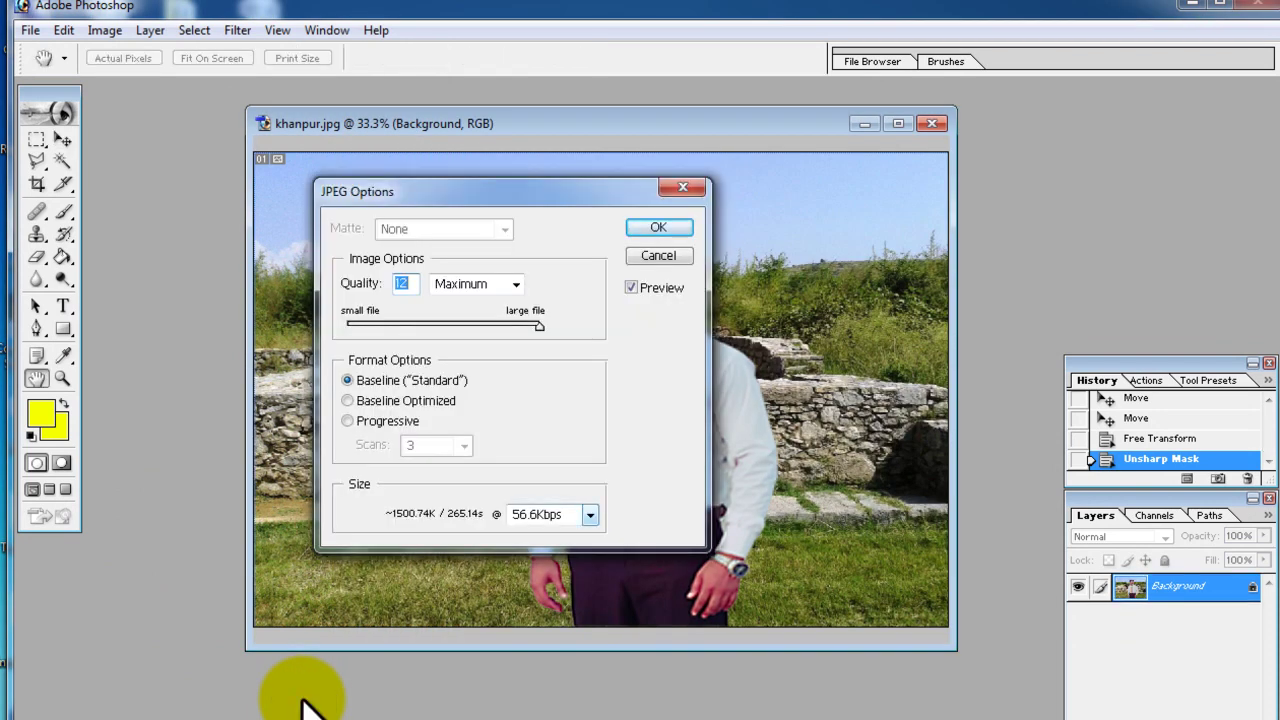
# - Accept the JPEG options with quality 12 (Maximum), Baseline ("Standard") format and the size estimate's connection speed set to 2MBps
pyautogui.press('Down')
pyautogui.press('Down')
pyautogui.press('Up')
pyautogui.press('Up')
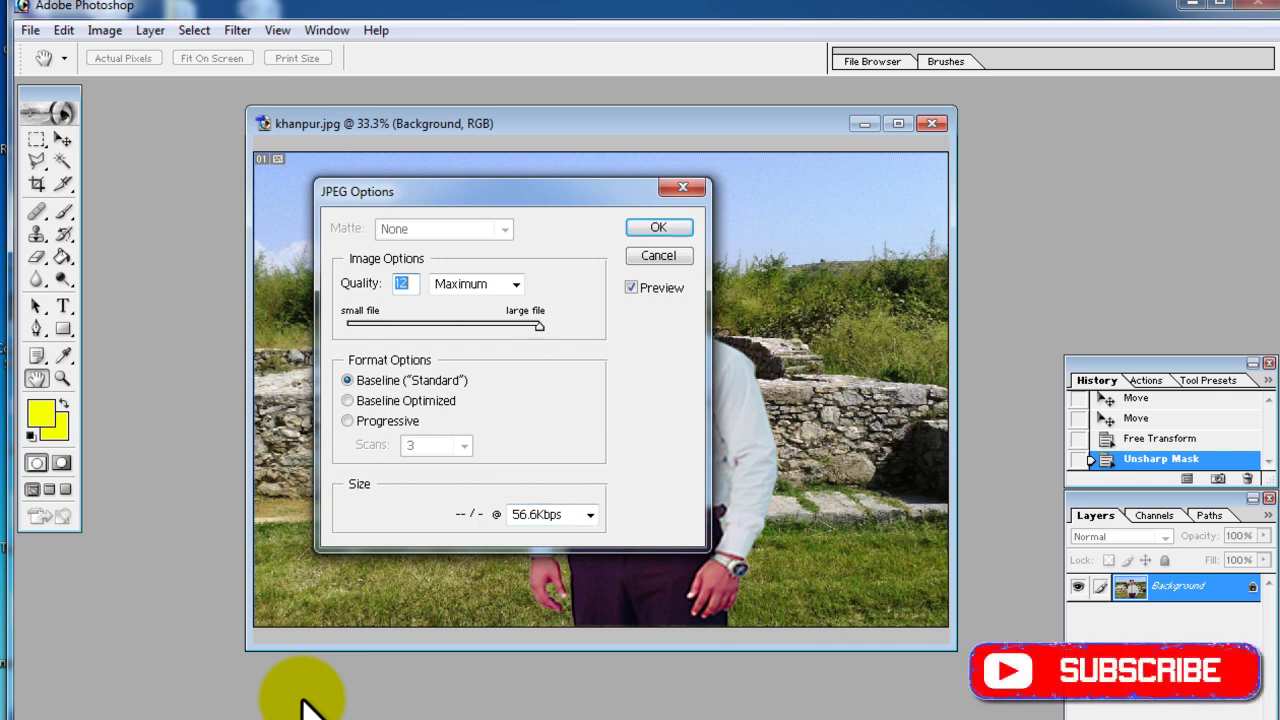
pyautogui.click(590, 515)
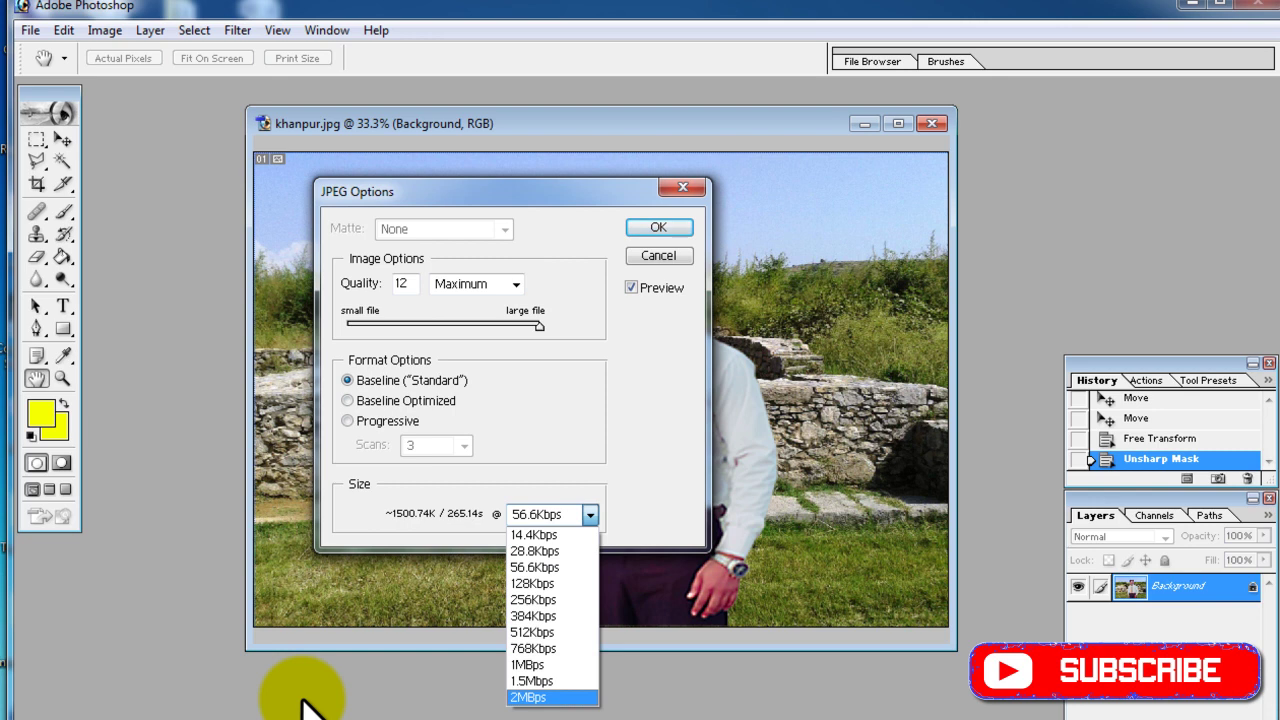
pyautogui.press('Return')
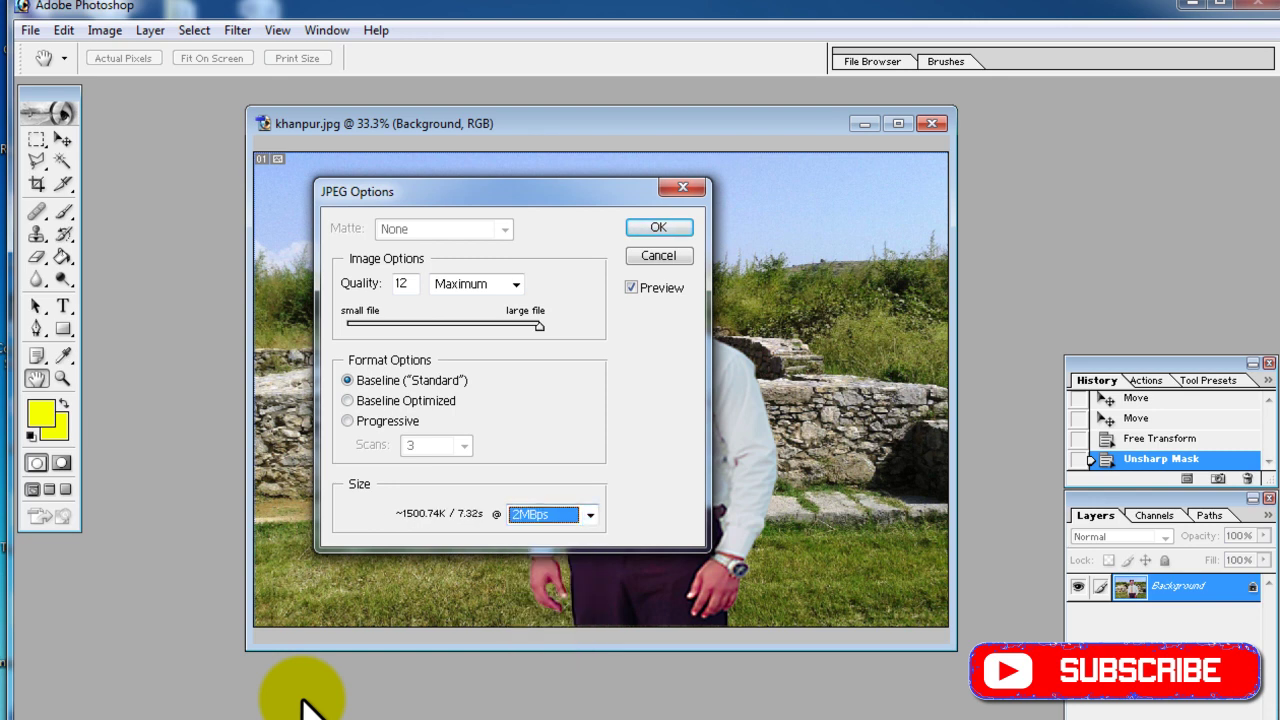
pyautogui.press('Return')
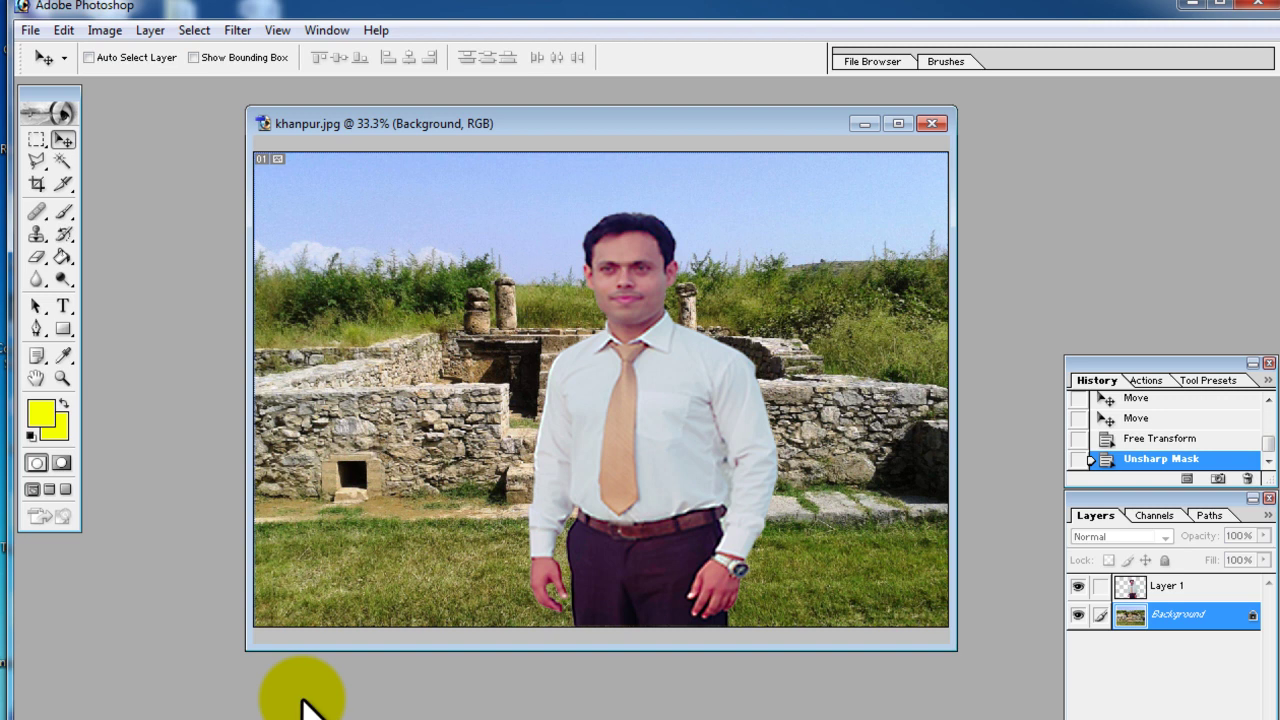
# - Minimize Photoshop, open the Background Change in Adobe folder on the desktop and open the khanpur copy image for viewing
pyautogui.click(1192, 5)
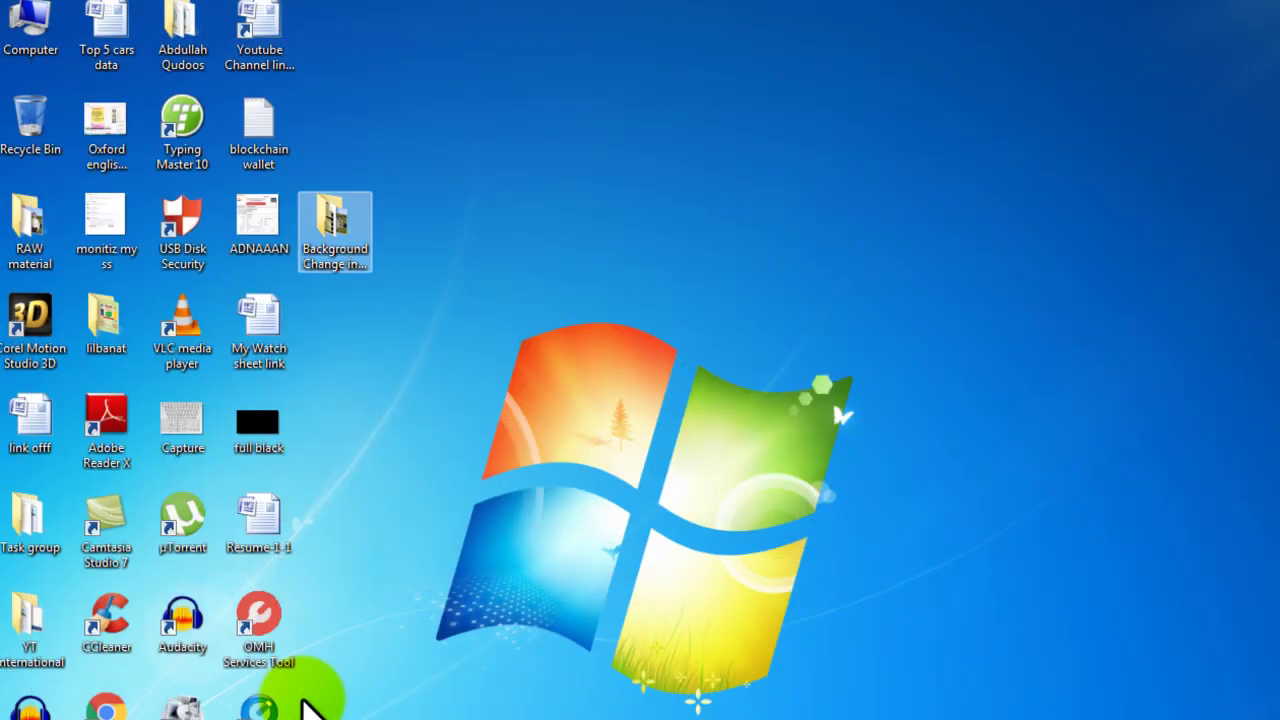
pyautogui.doubleClick(335, 232)
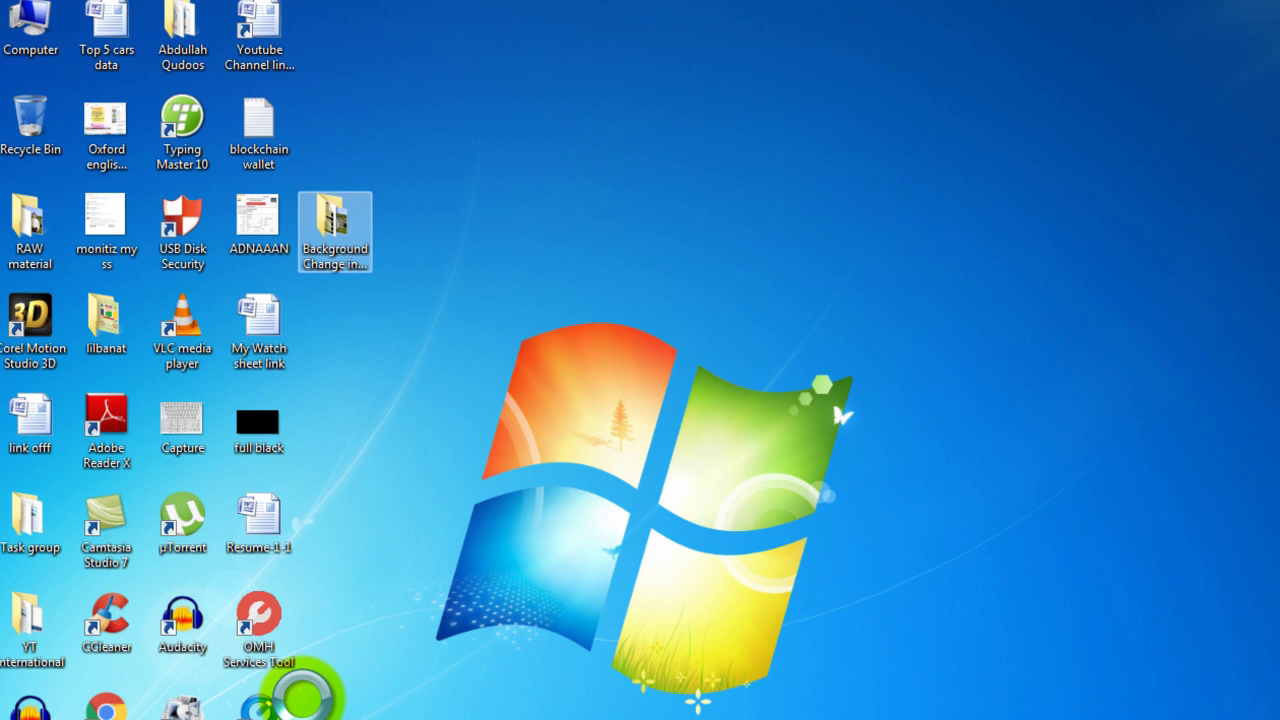
pyautogui.rightClick(332, 238)
pyautogui.click(380, 254)
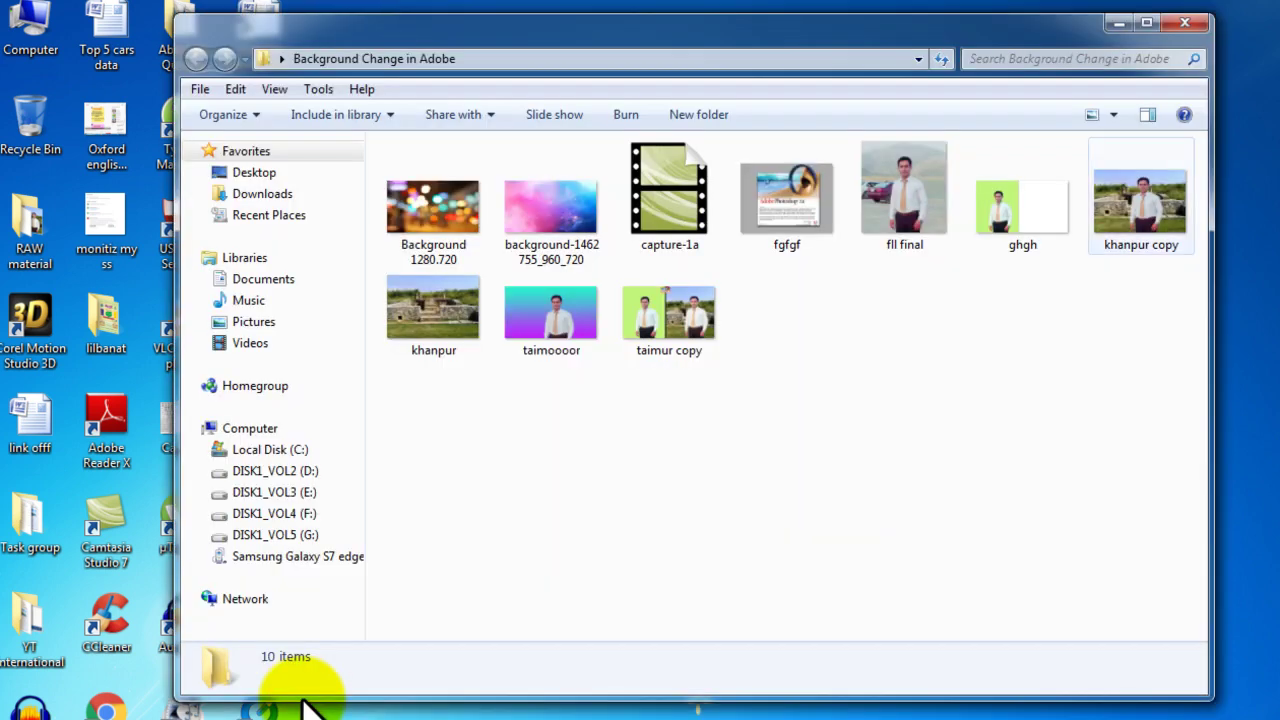
pyautogui.rightClick(1141, 224)
pyautogui.click(1060, 233)
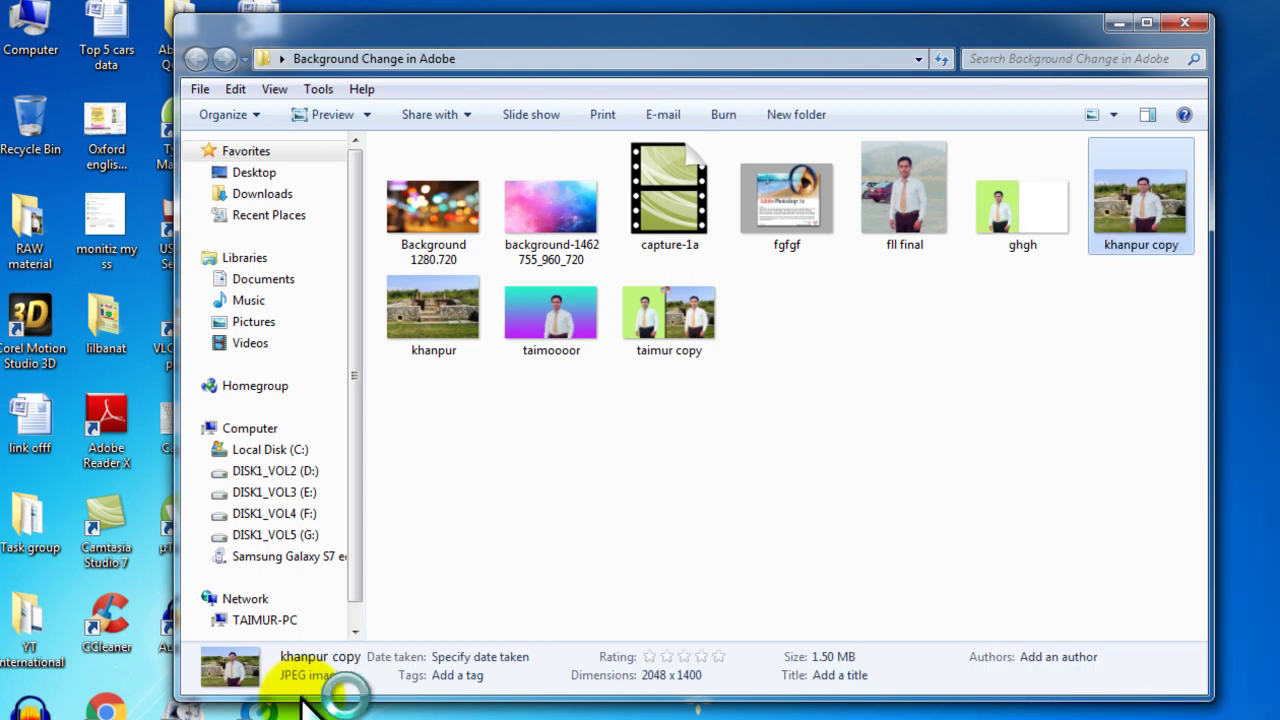